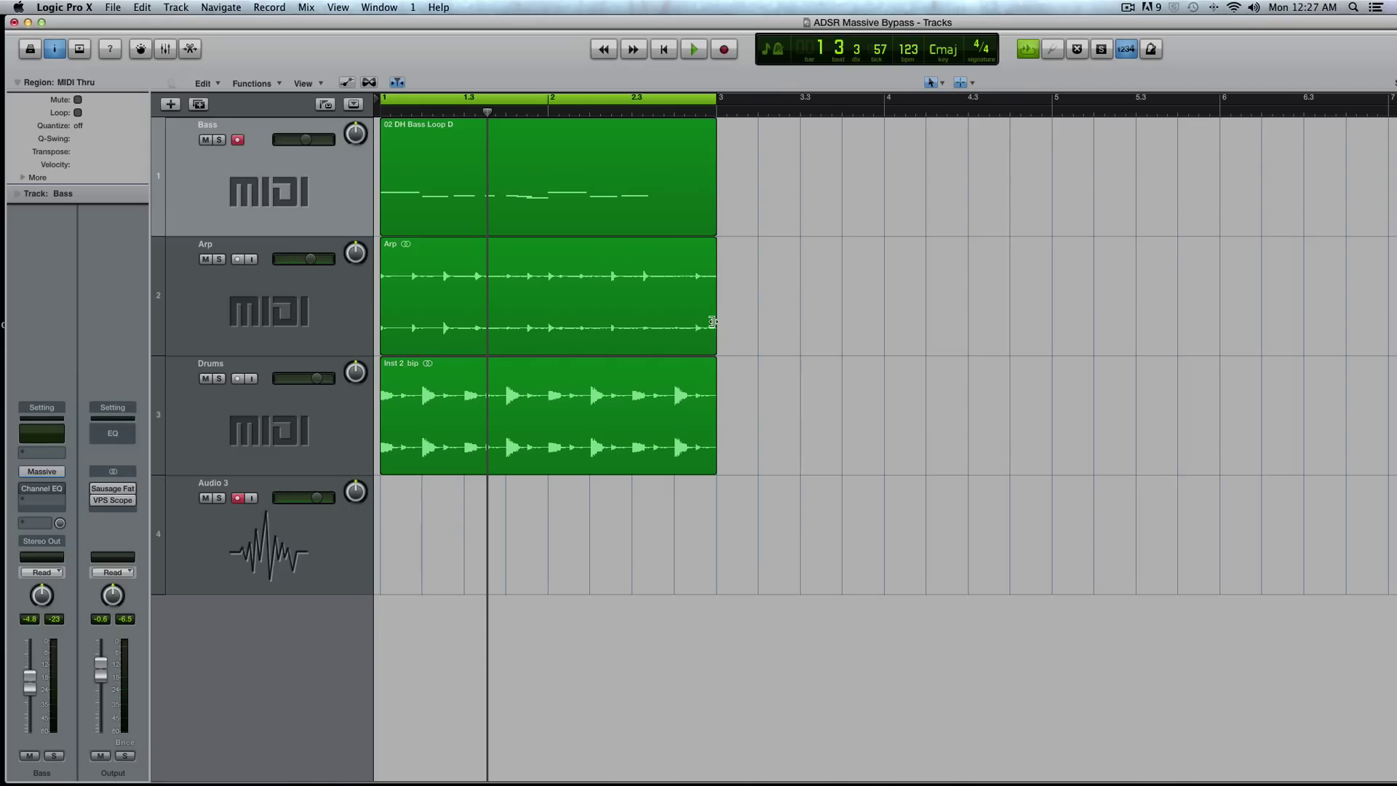
Audition the project, then select the 02 DH Bass Loop D region
key(space)
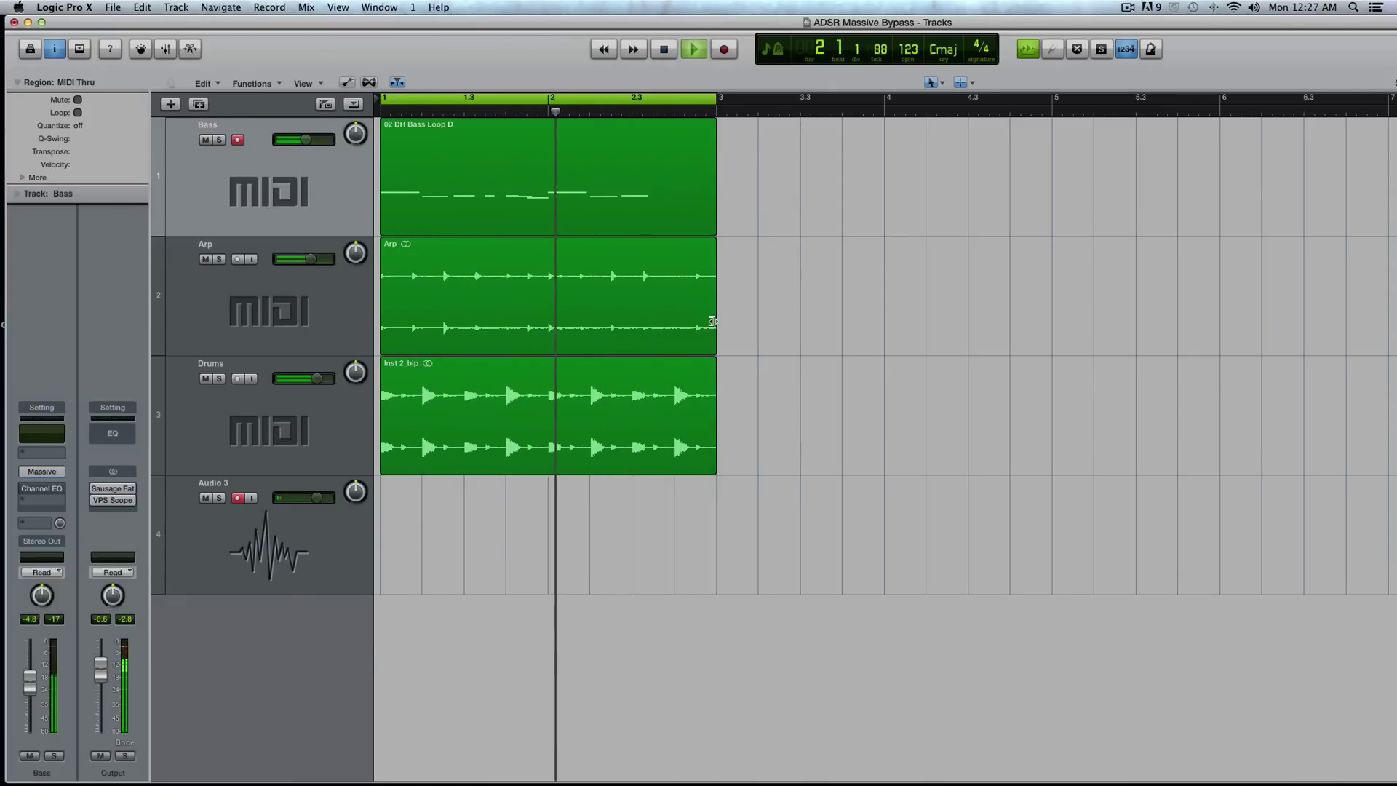
key(space)
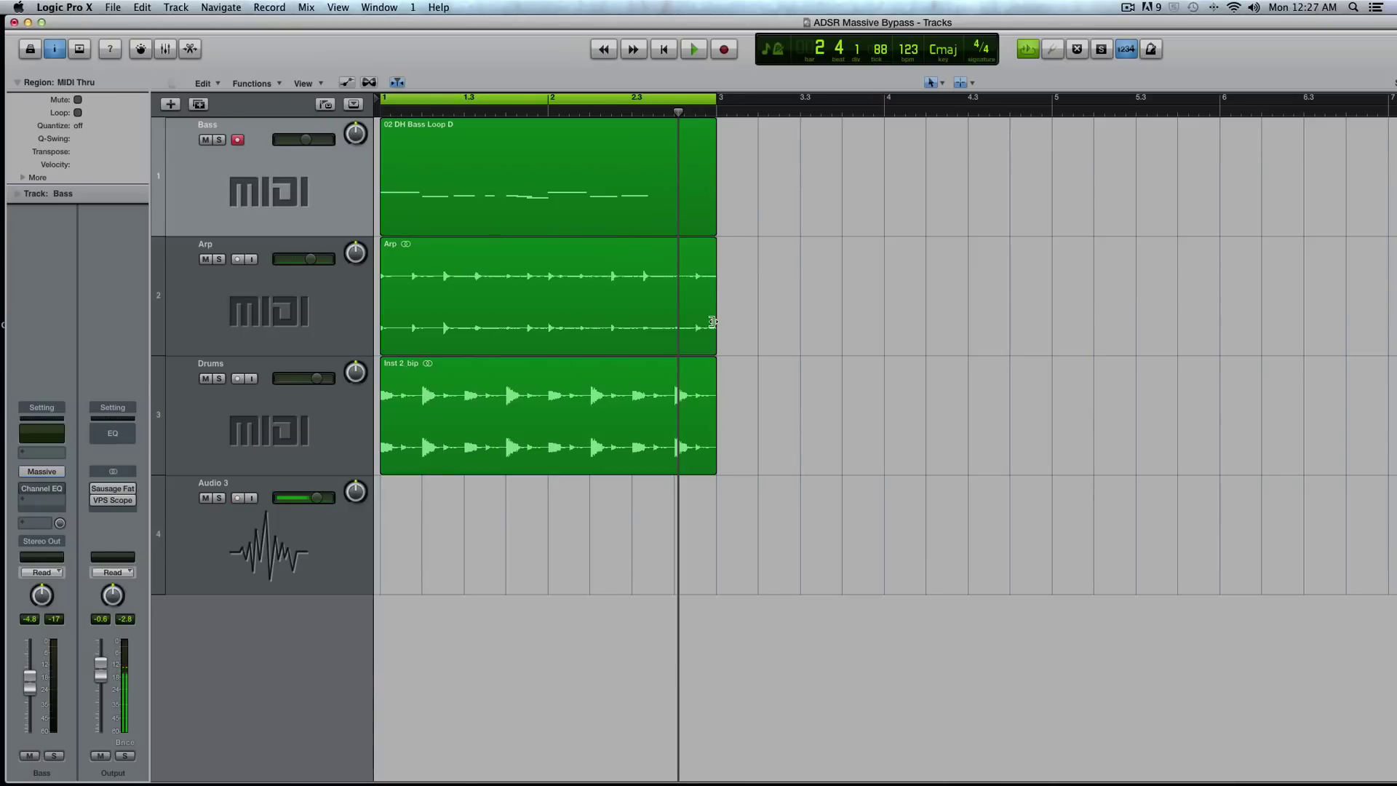
click(460, 176)
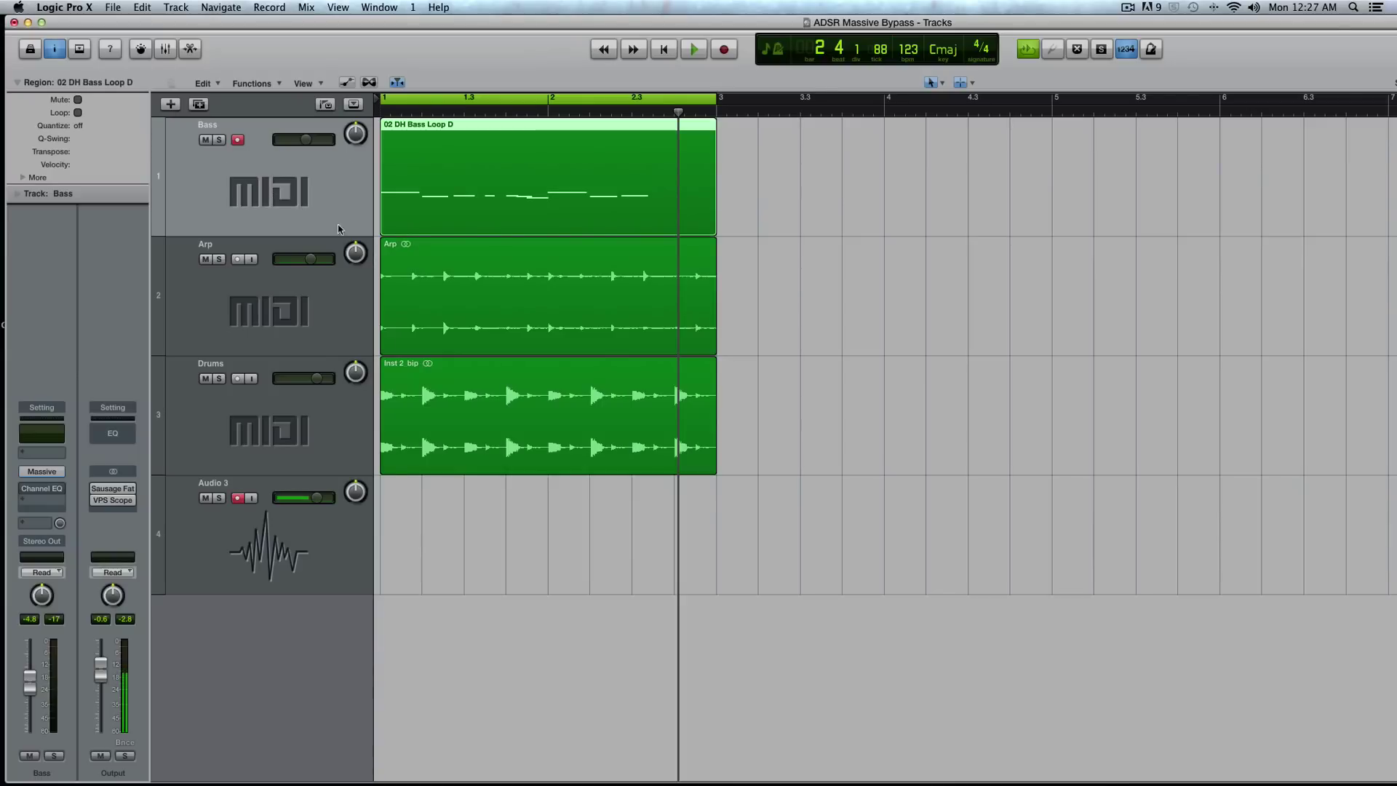
Solo the bass, enlarge the arrangement's track lanes, then turn solo off
key(super+Down)
key(super+Right)
key(ctrl+s)
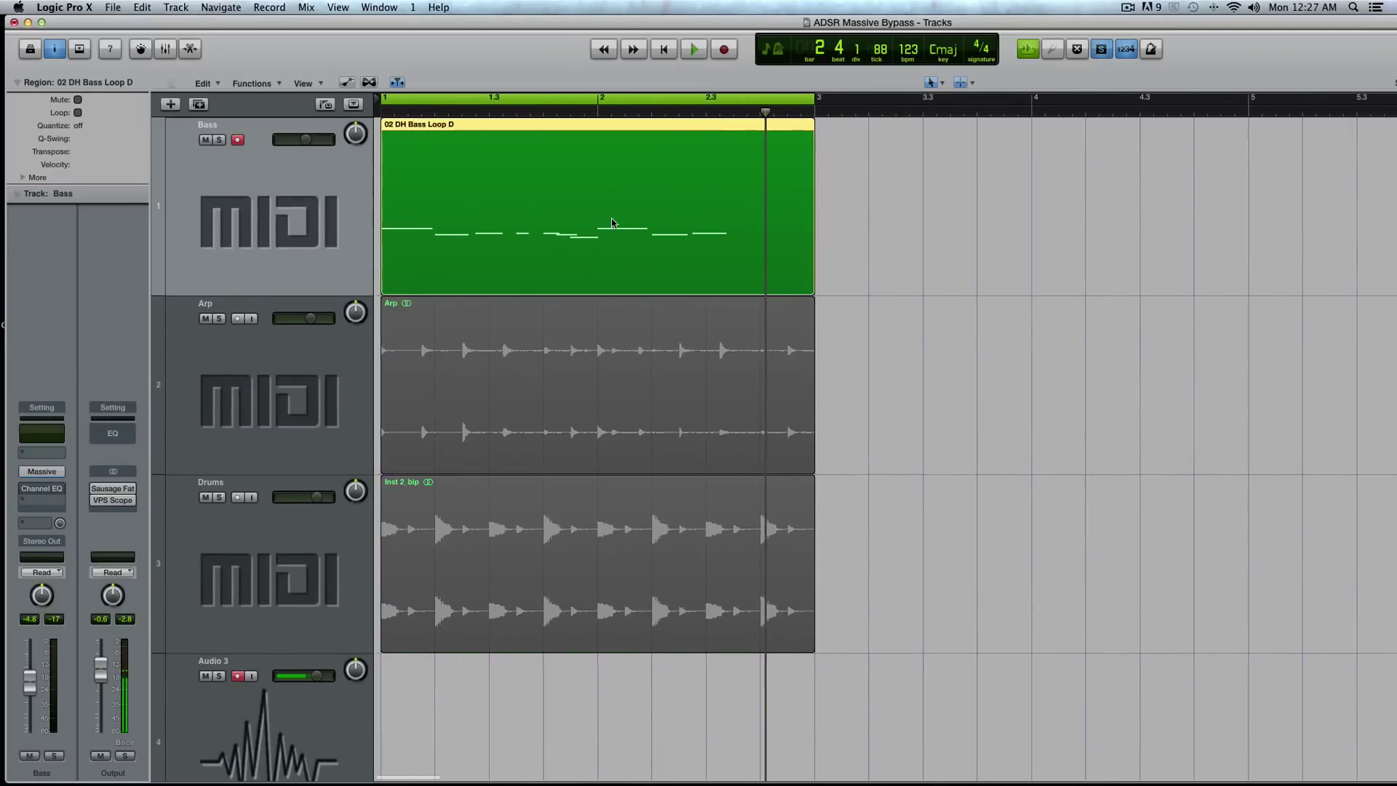
key(ctrl+s)
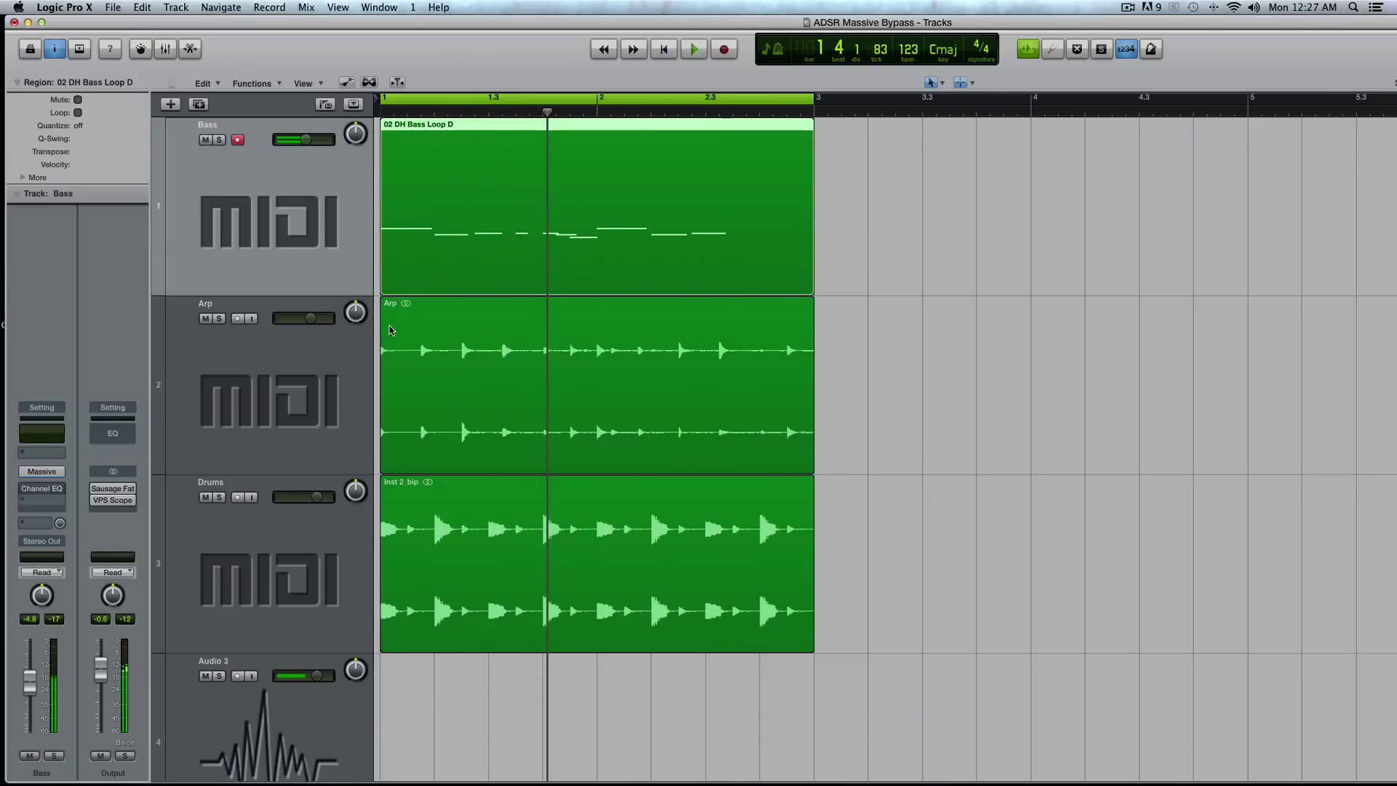
Reposition the Massive editor window and show the 1 Env envelope page
mouse_move(40, 480)
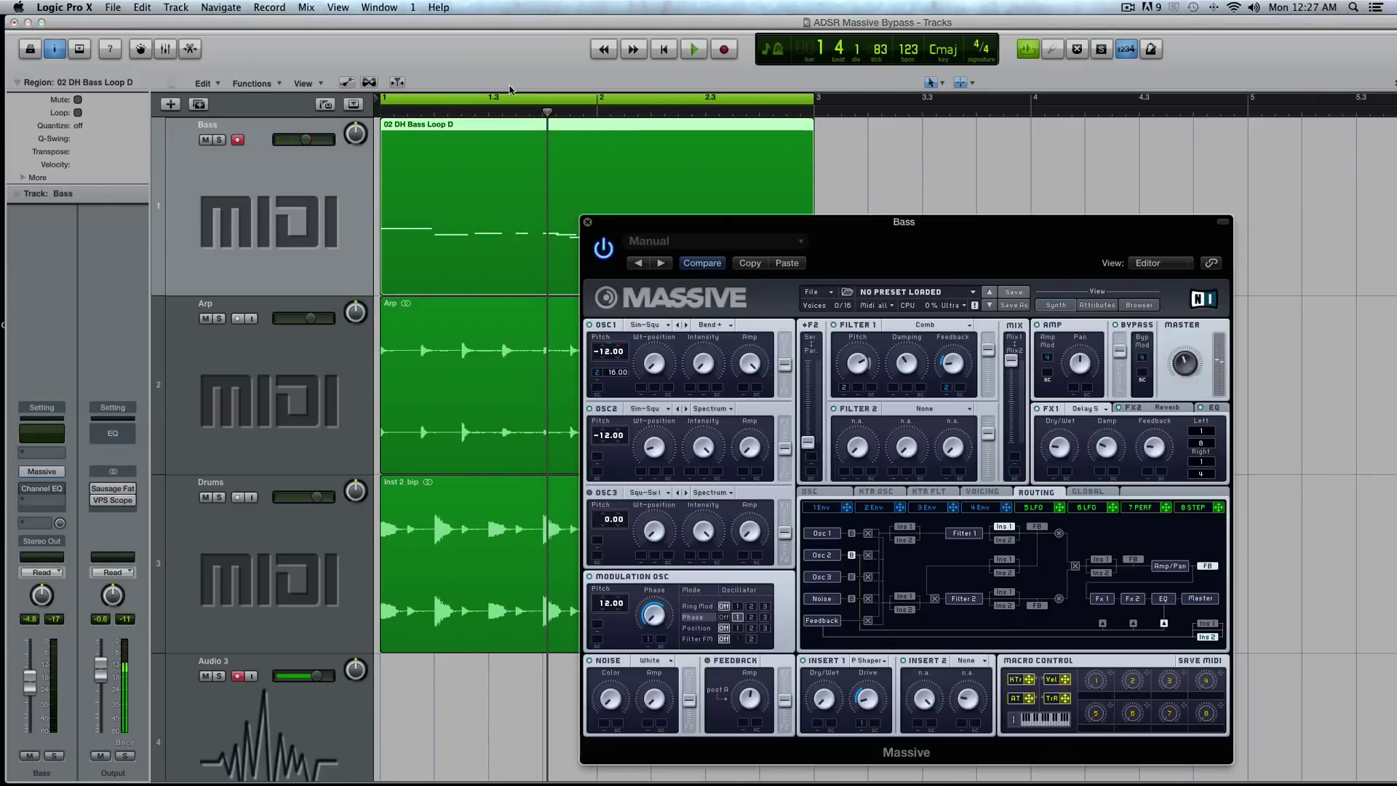
drag(702, 225, 771, 192)
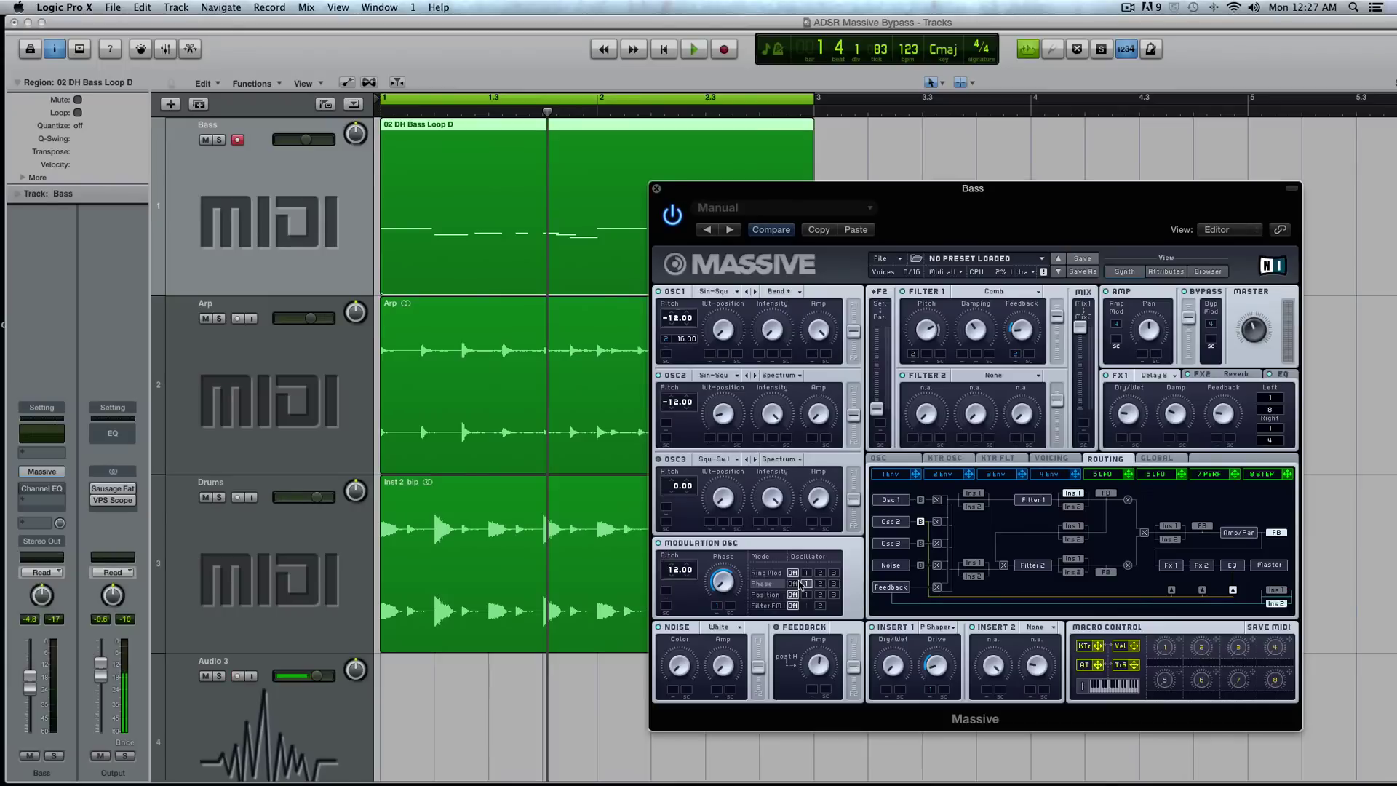
click(895, 474)
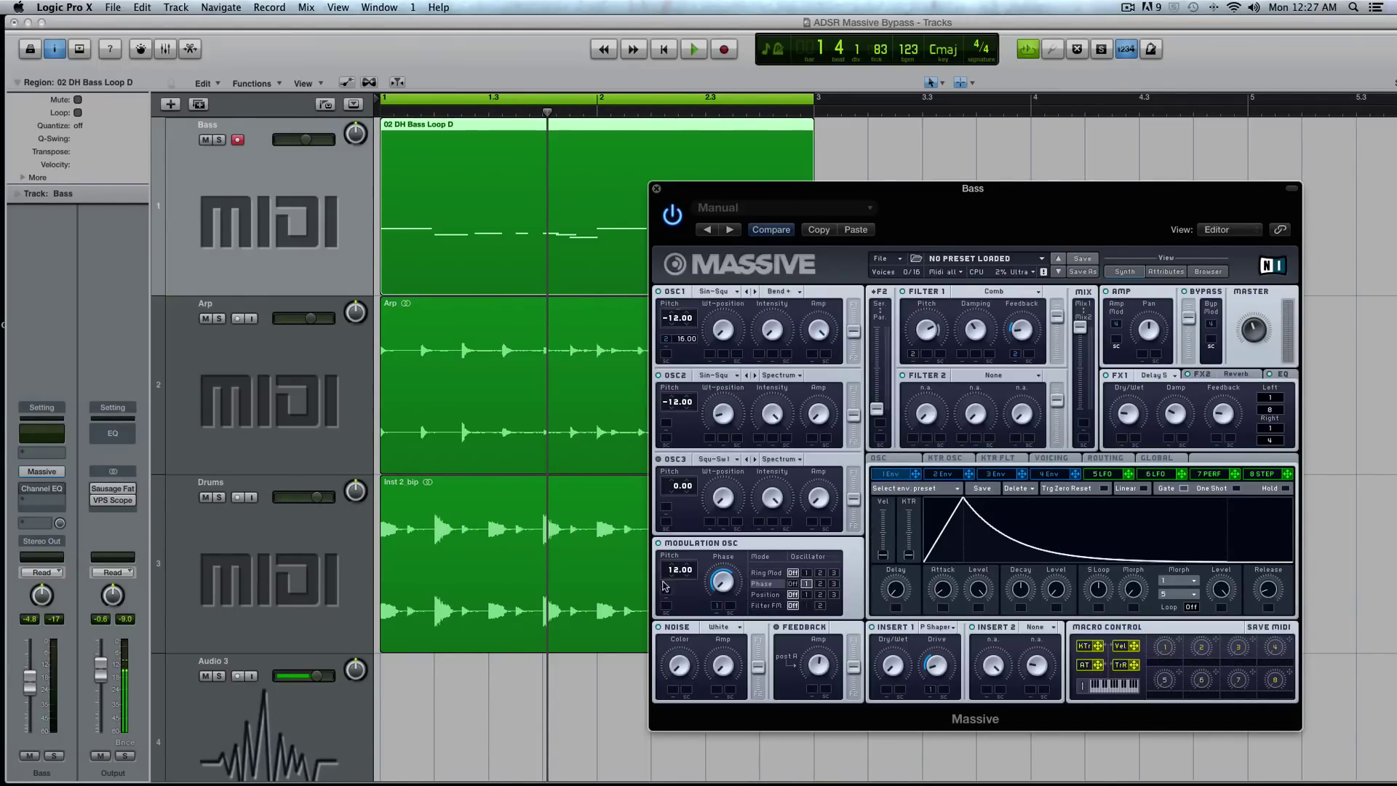
Solo the Bass track and play it from bar 1, then stop
key(ctrl+s)
key(space)
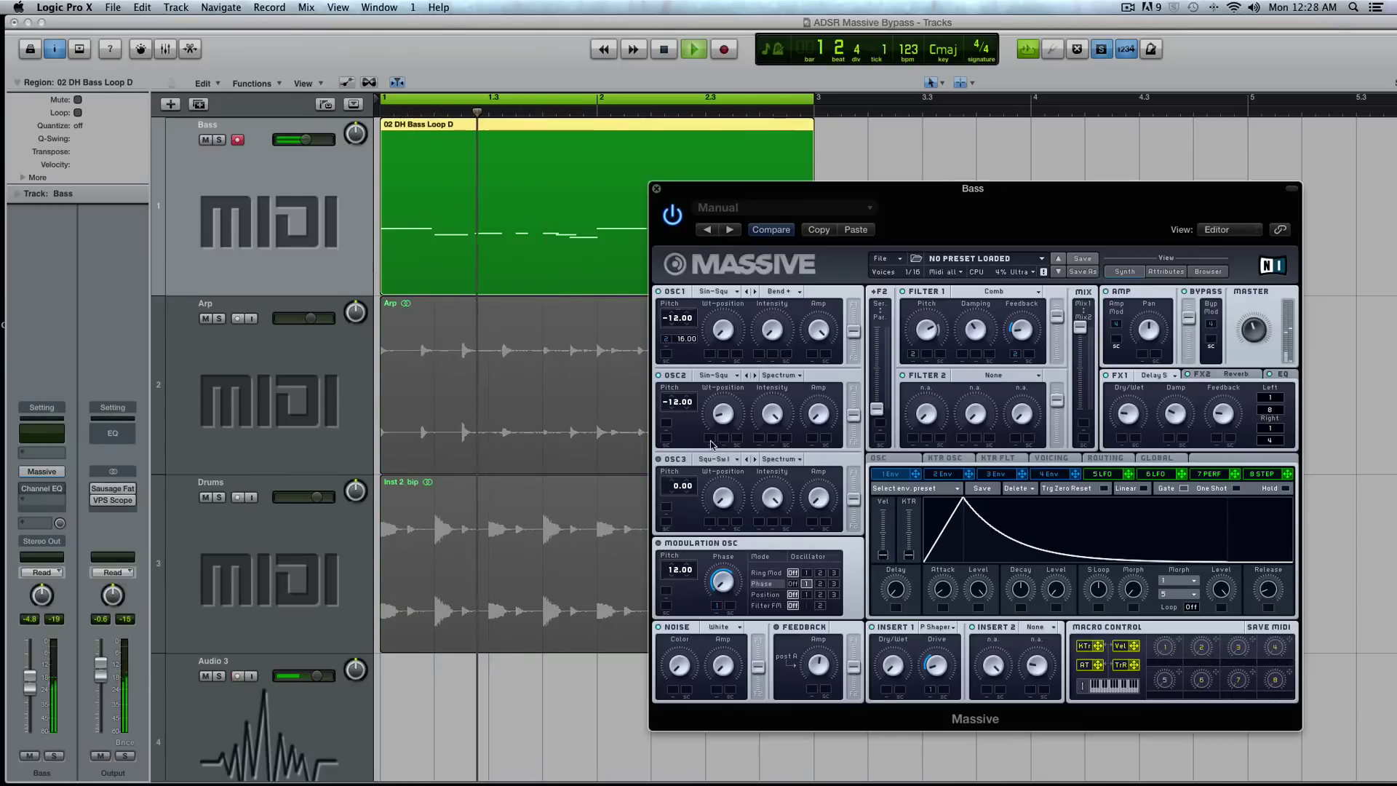
key(Return)
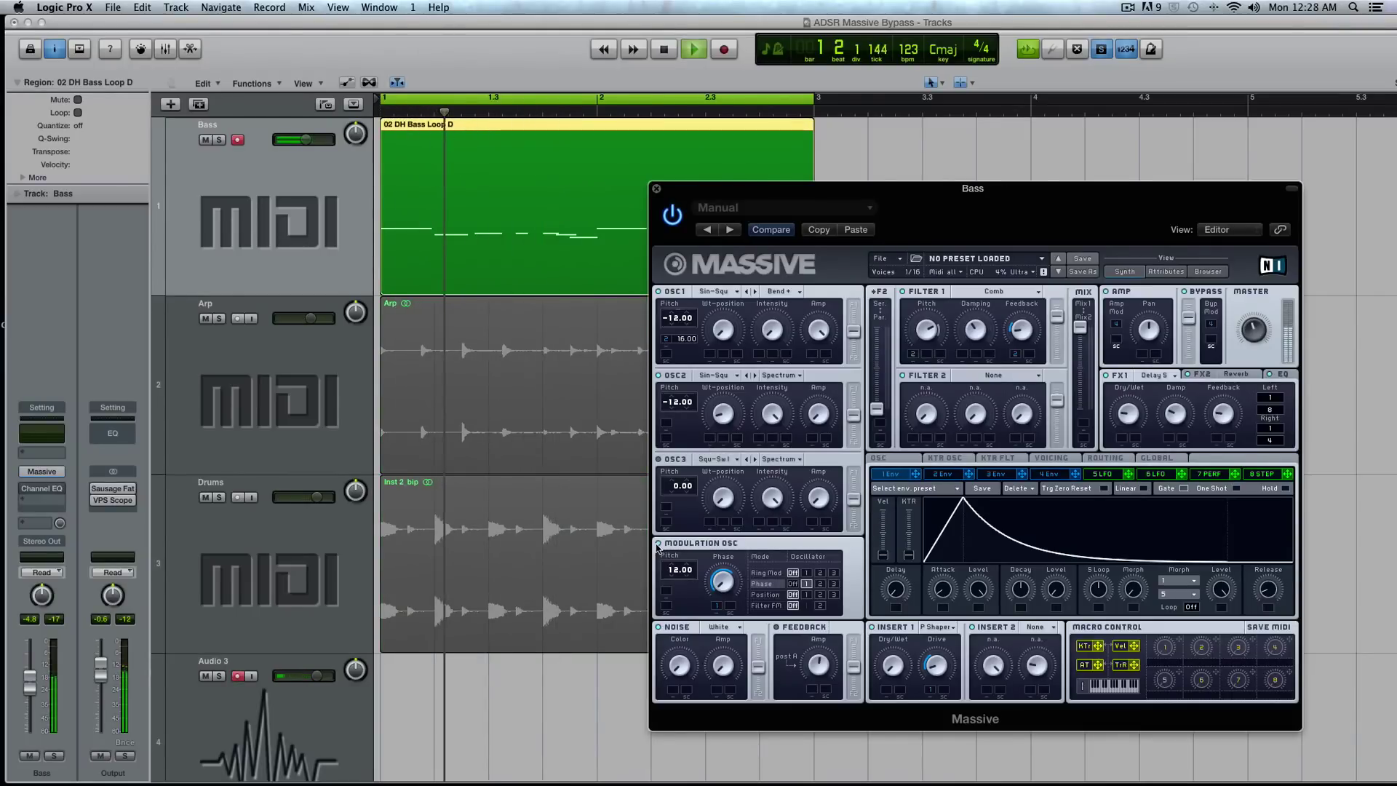
key(space)
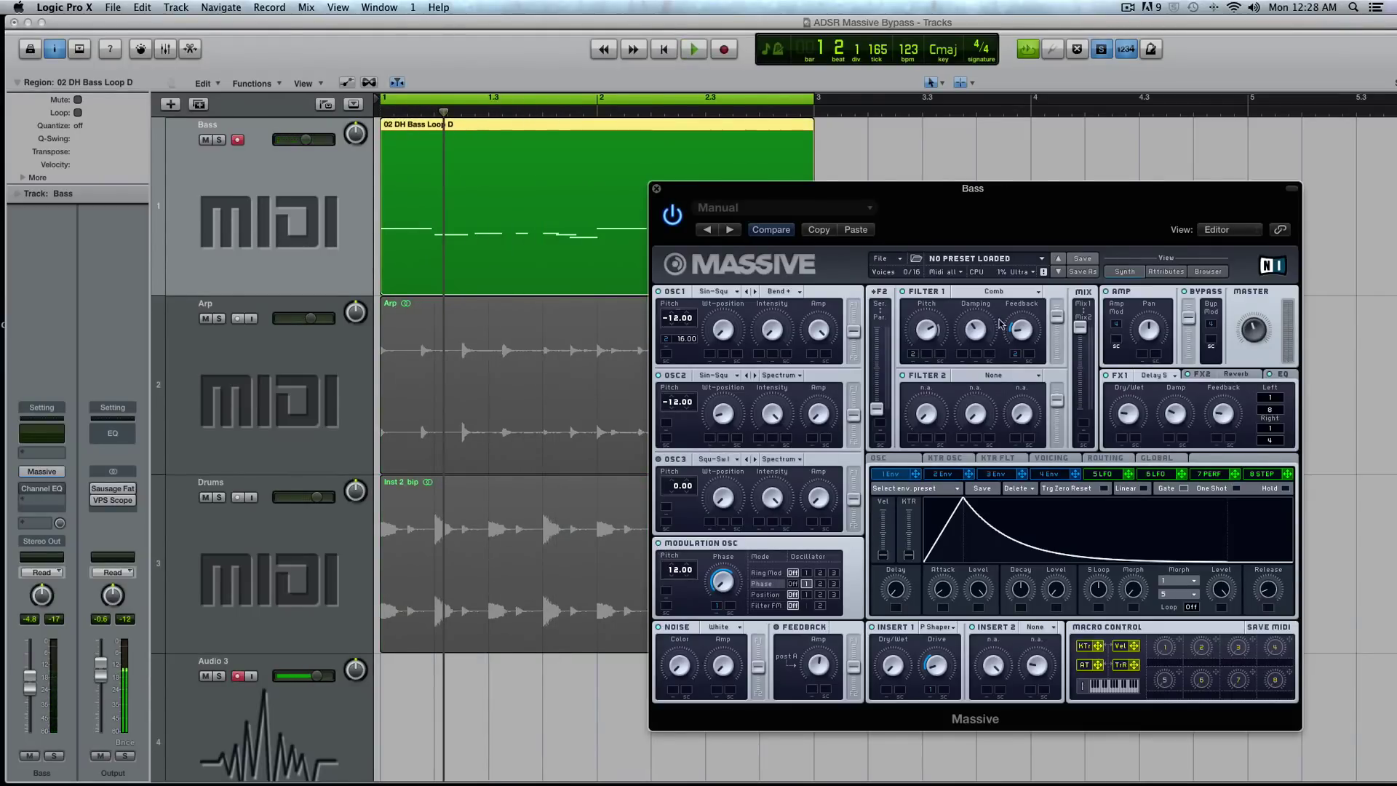
drag(790, 192, 711, 165)
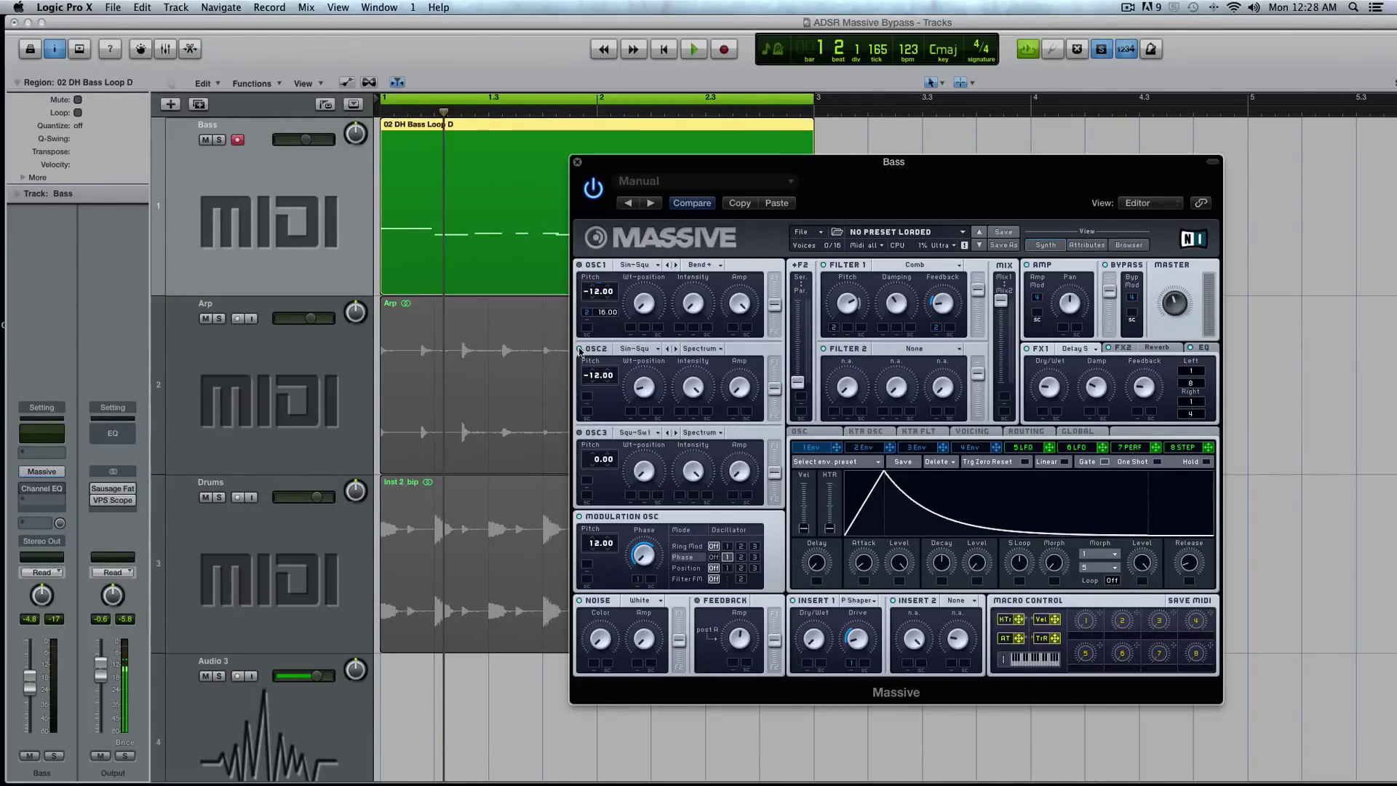
Play the bass patch from bar 1 with focus back on the Massive editor
key(space)
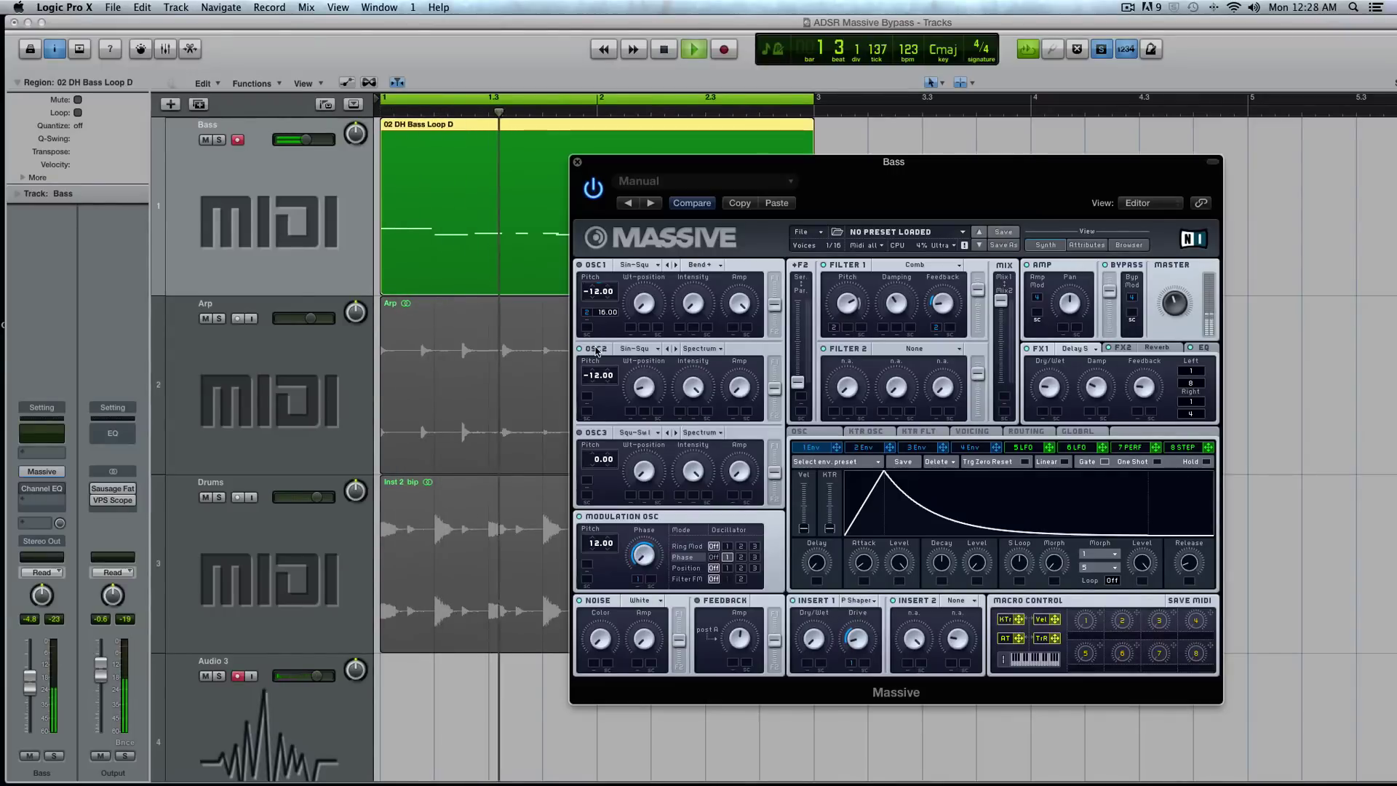
key(space)
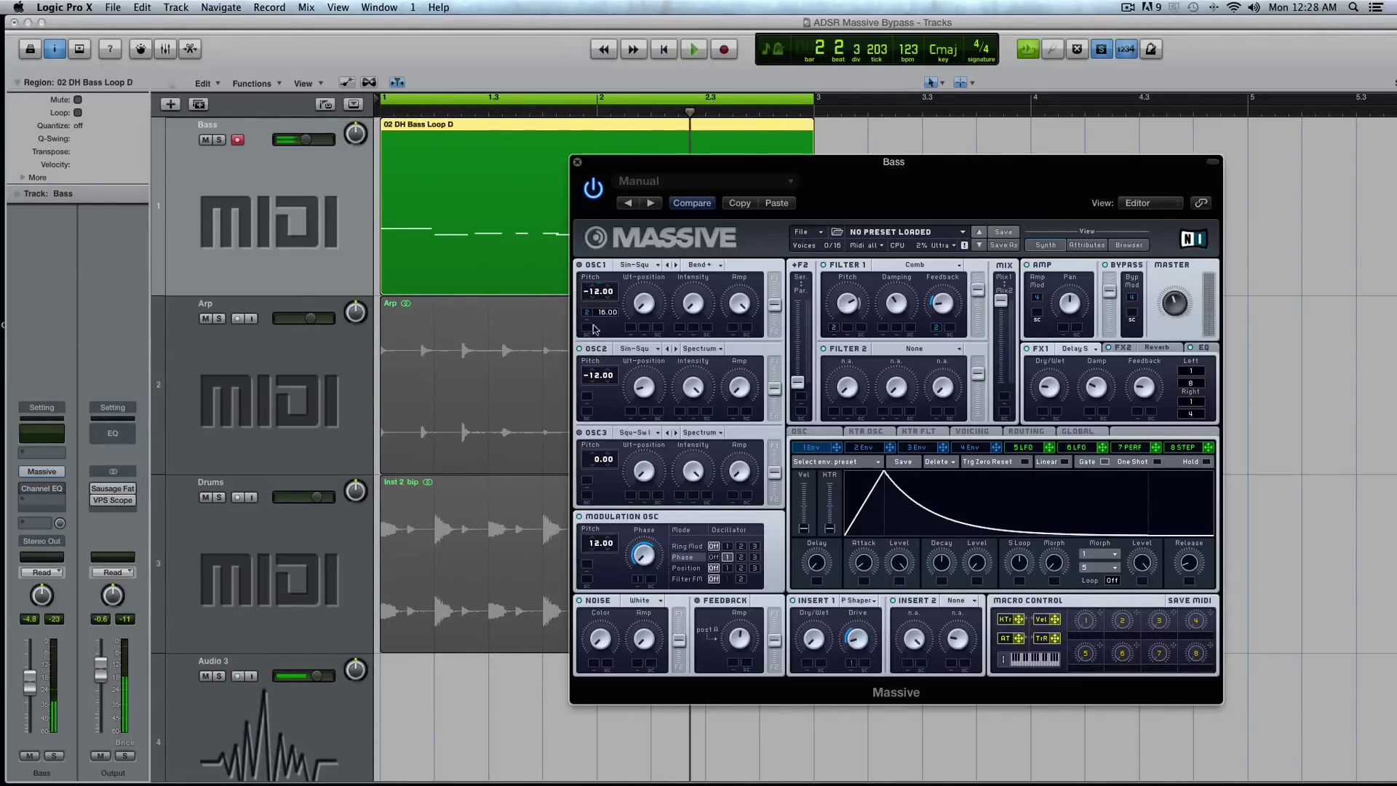
click(491, 253)
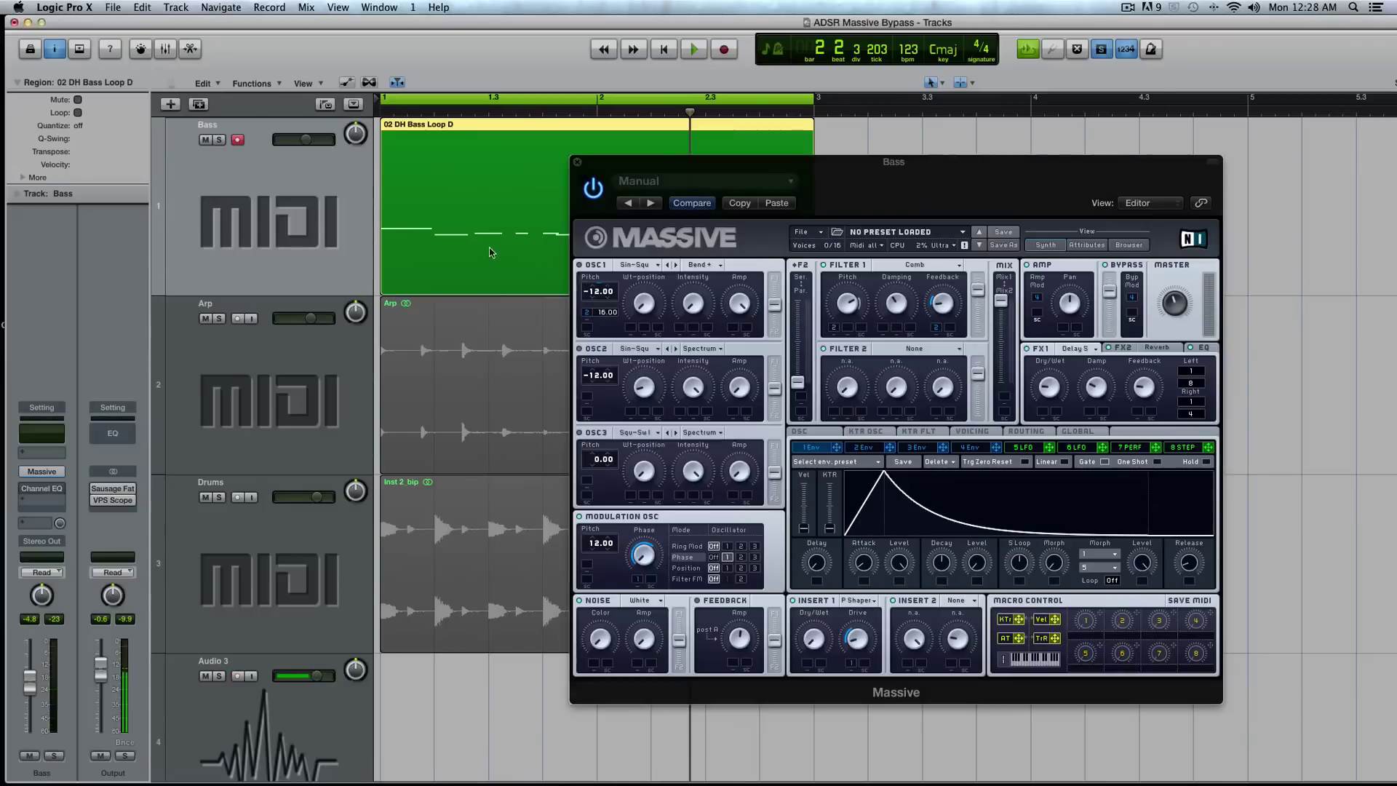
click(581, 268)
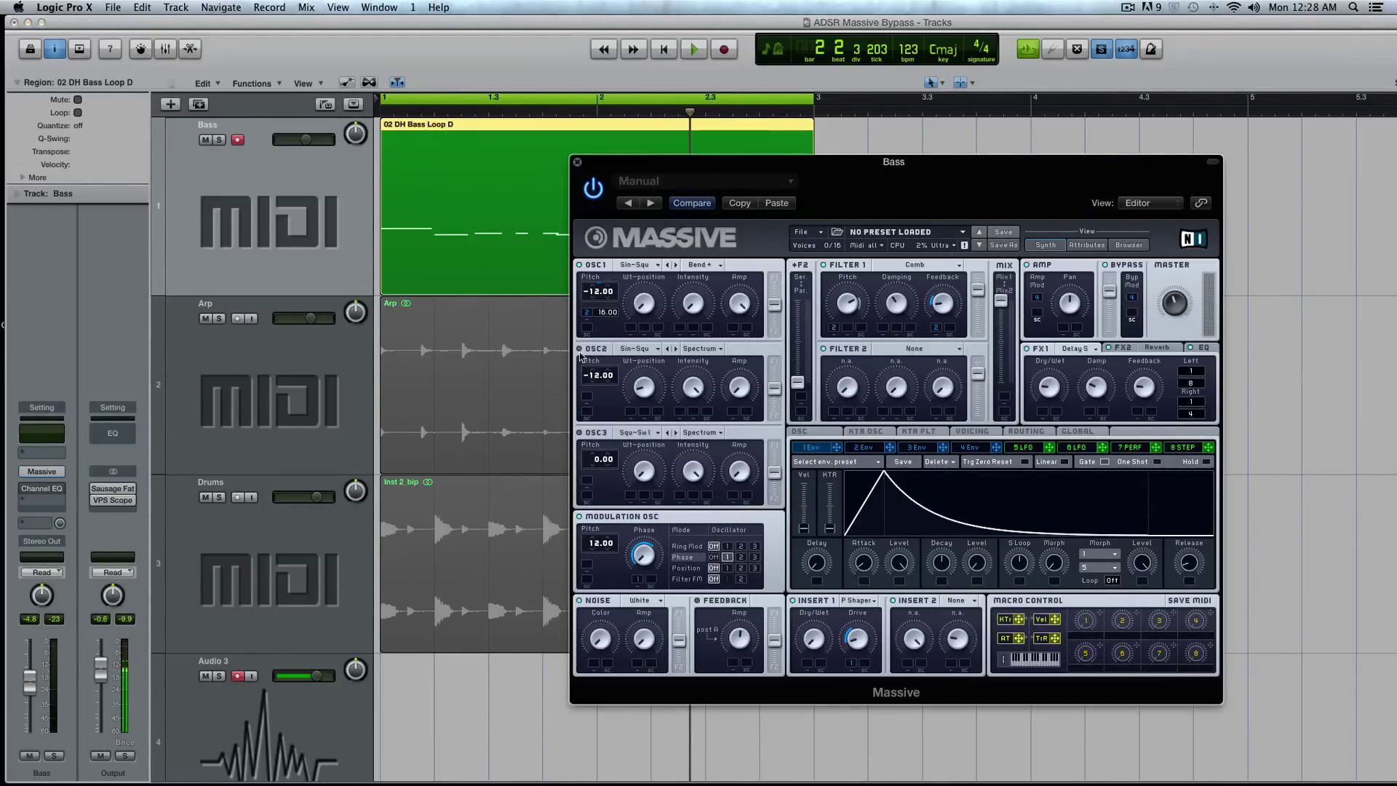
key(space)
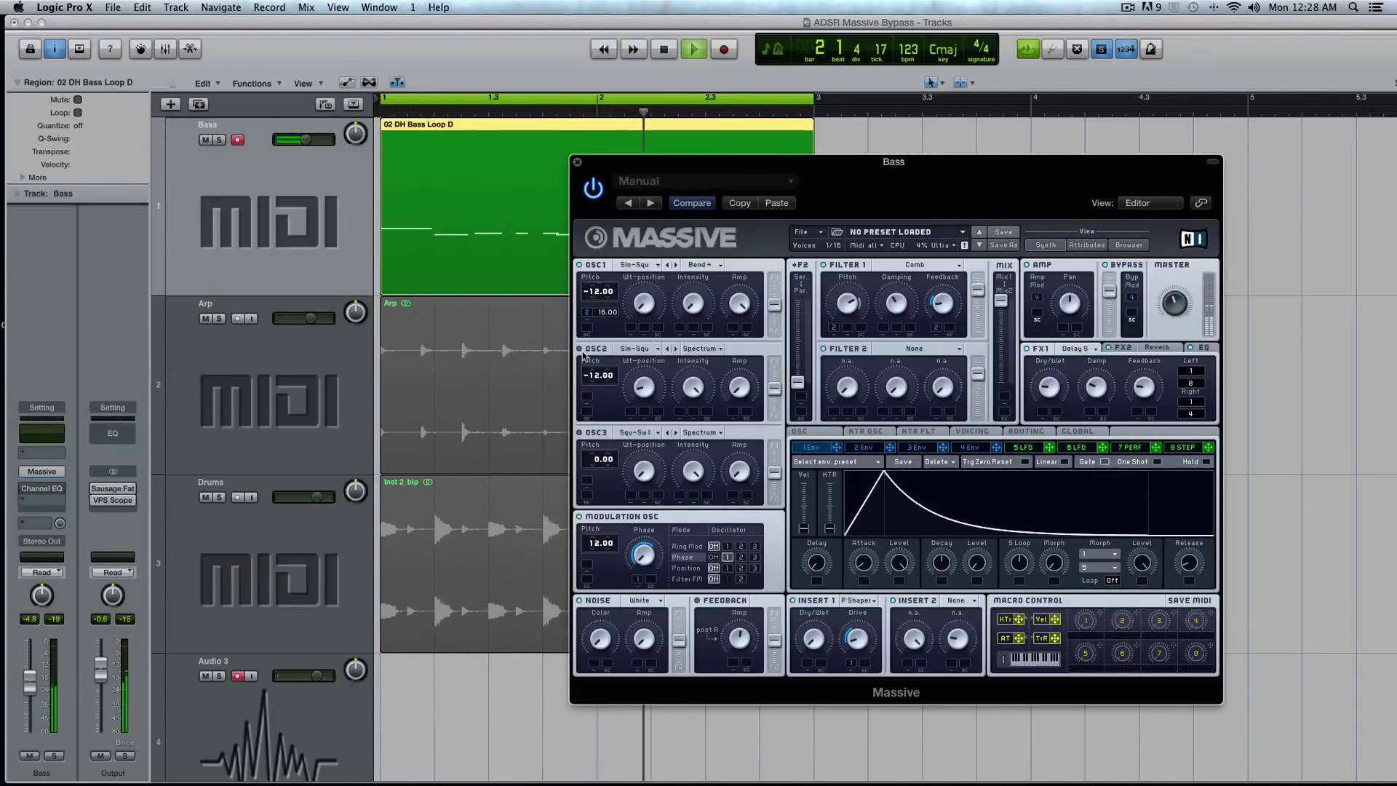
key(space)
key(space)
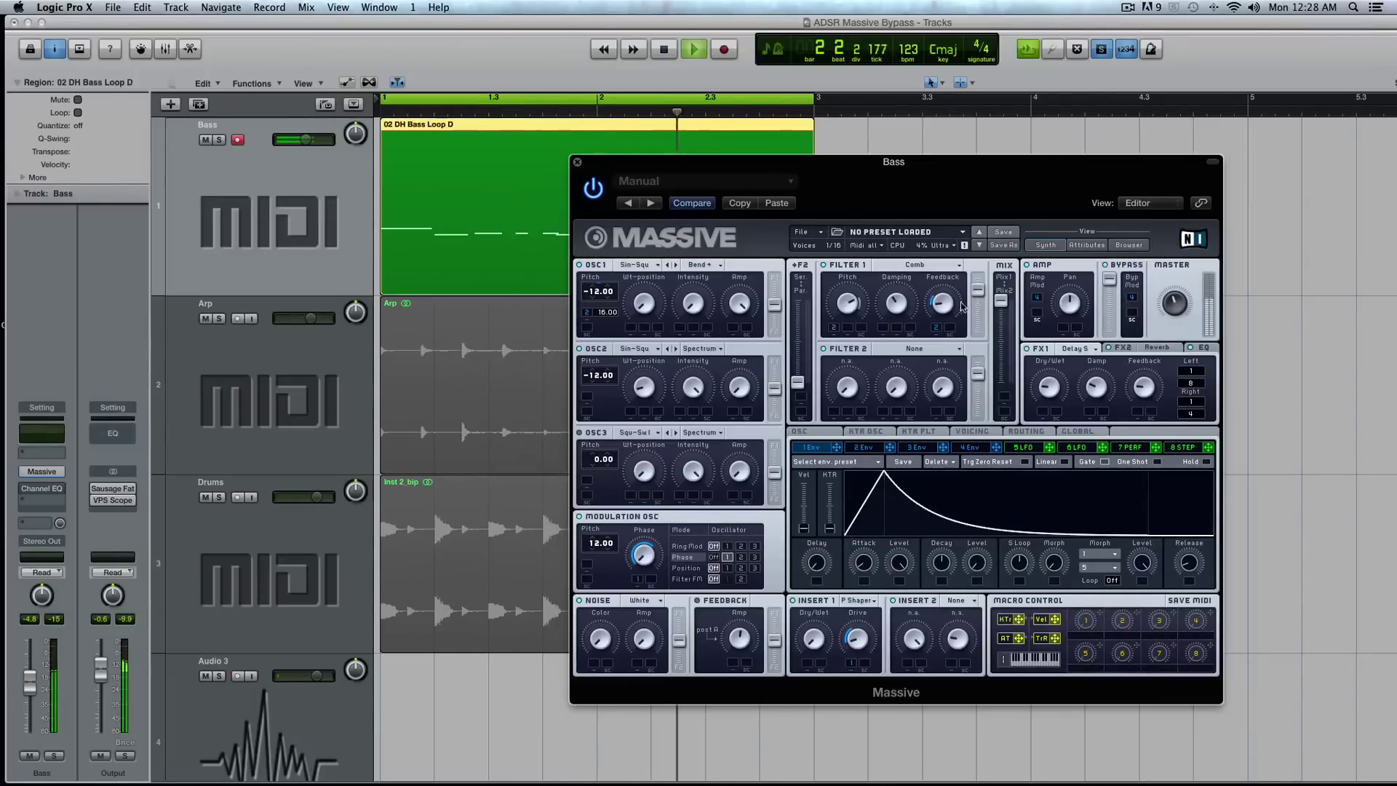
Raise Massive's Bypass level slightly, then unsolo Bass and play the full mix
drag(1118, 292, 1108, 287)
key(space)
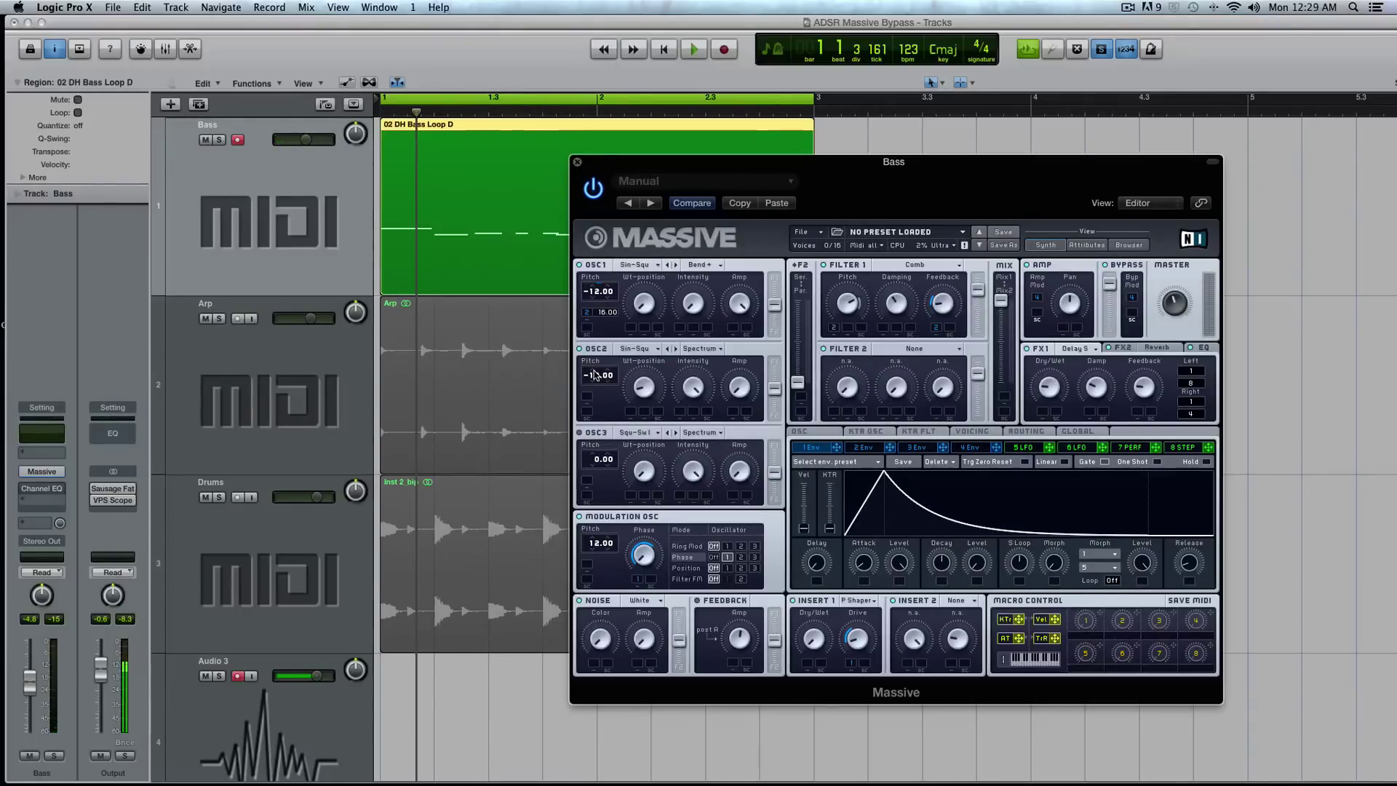
key(ctrl+s)
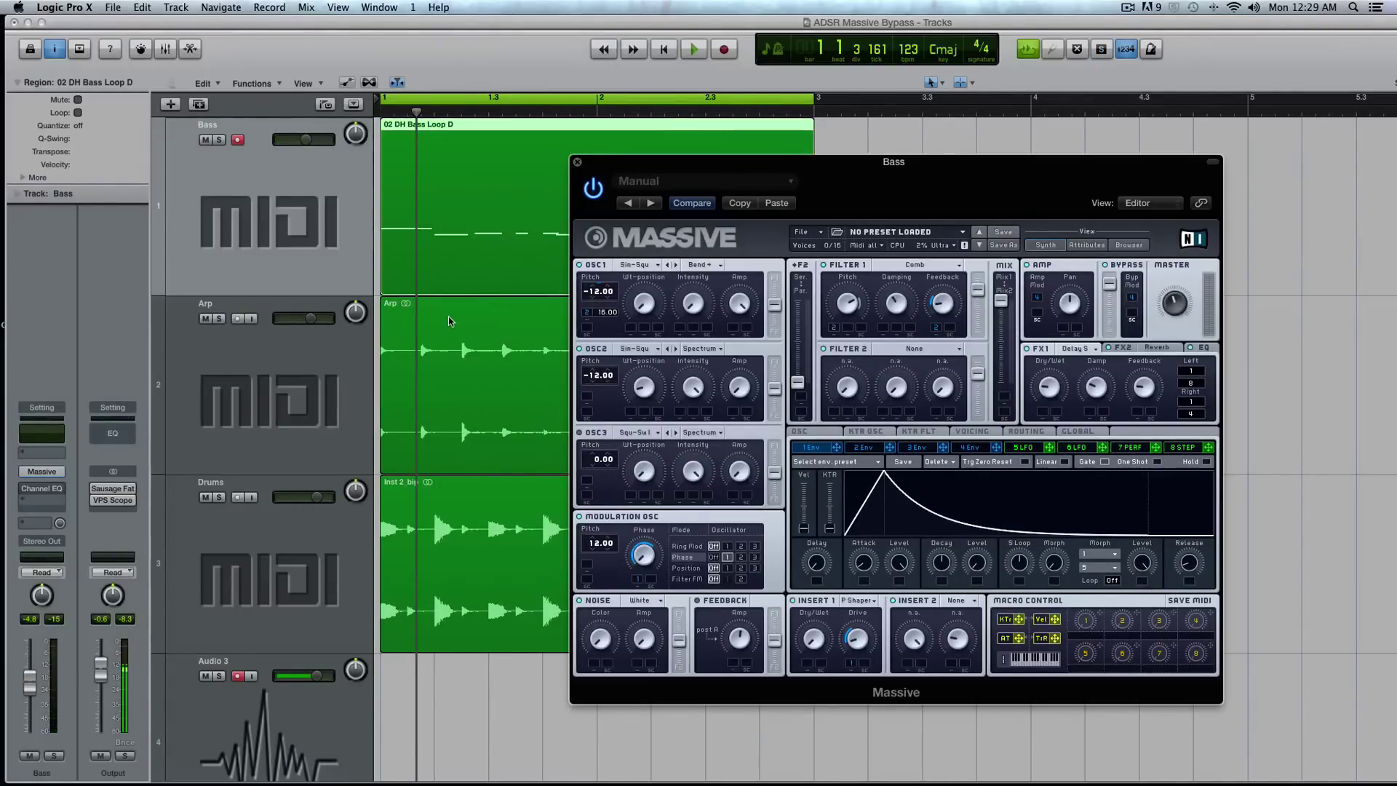
key(space)
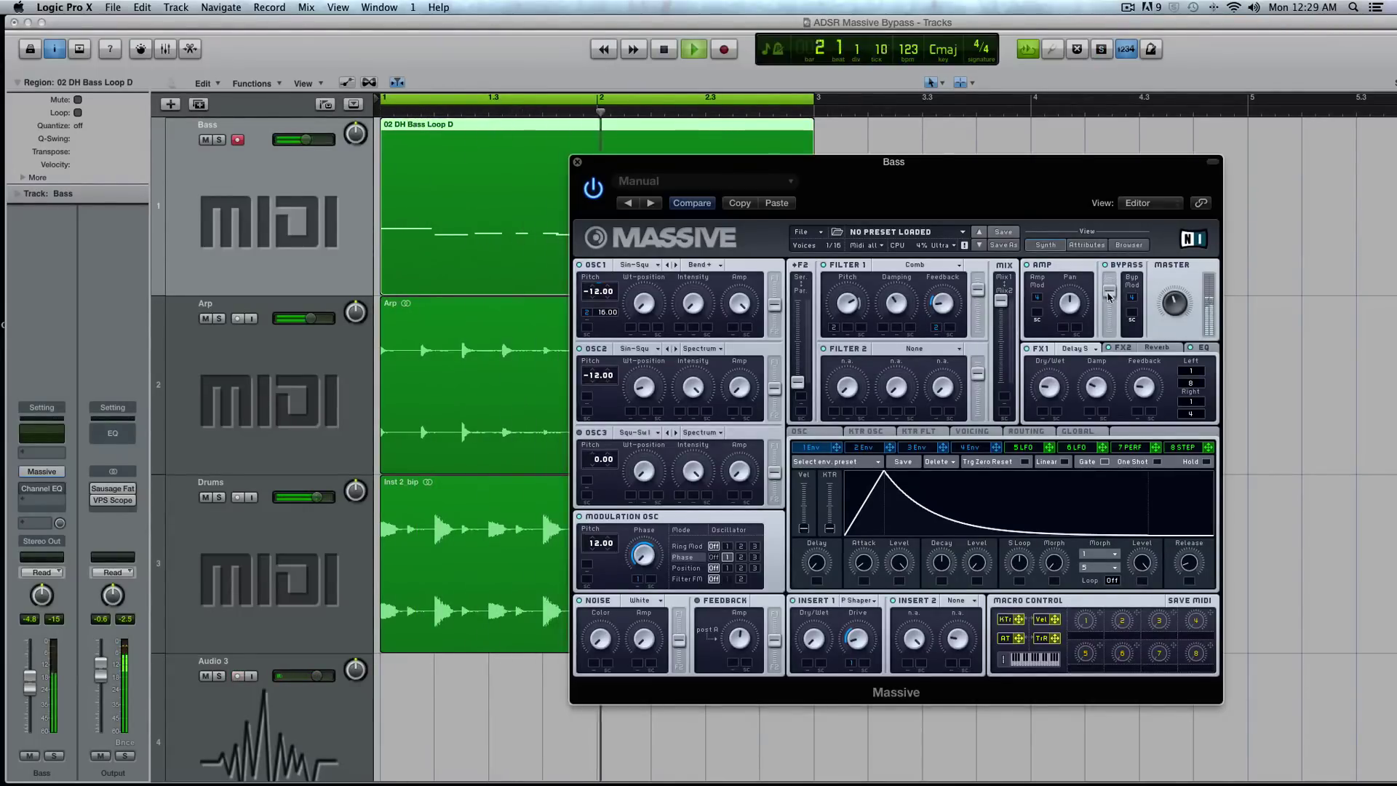
key(space)
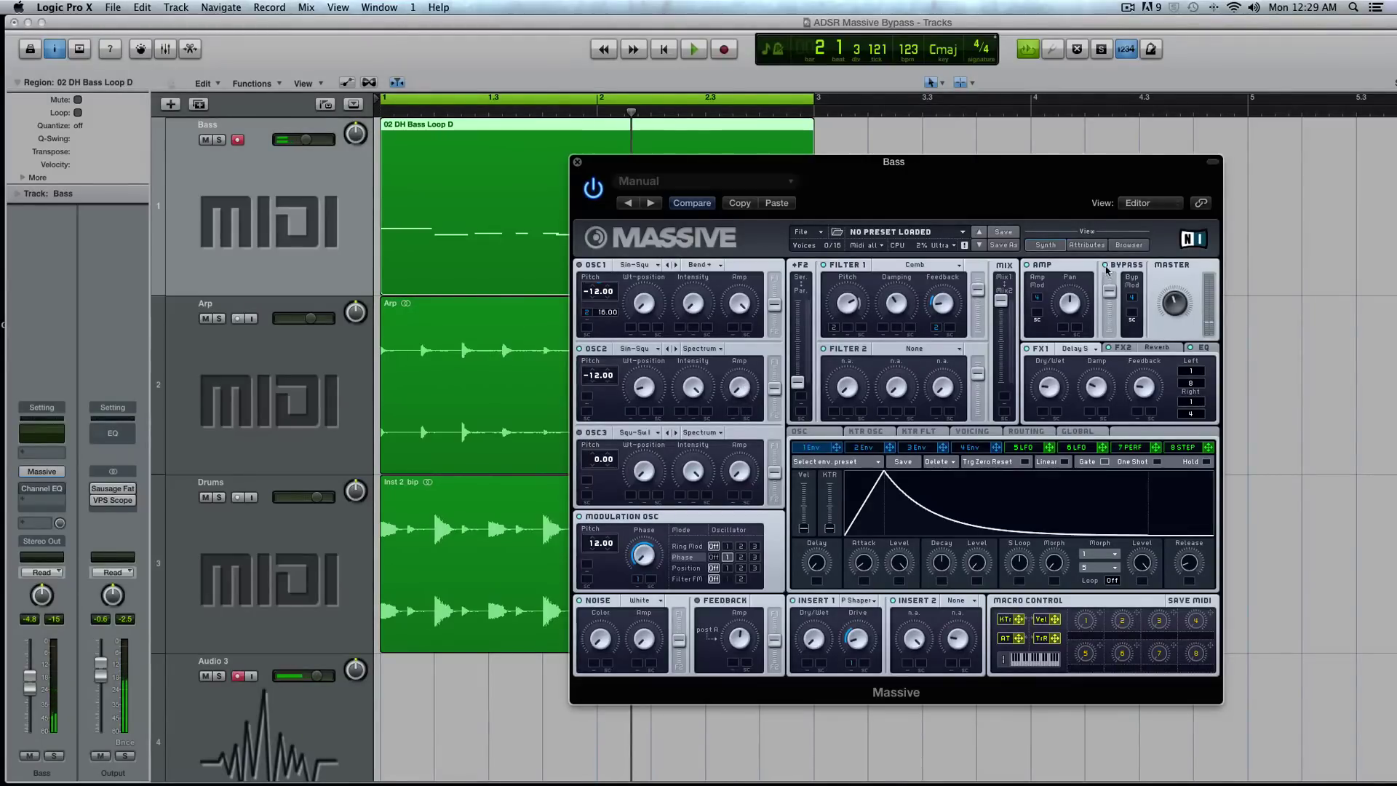
Pull Massive's Bypass fader fully down and display the Routing signal-flow diagram
drag(1112, 321, 1111, 336)
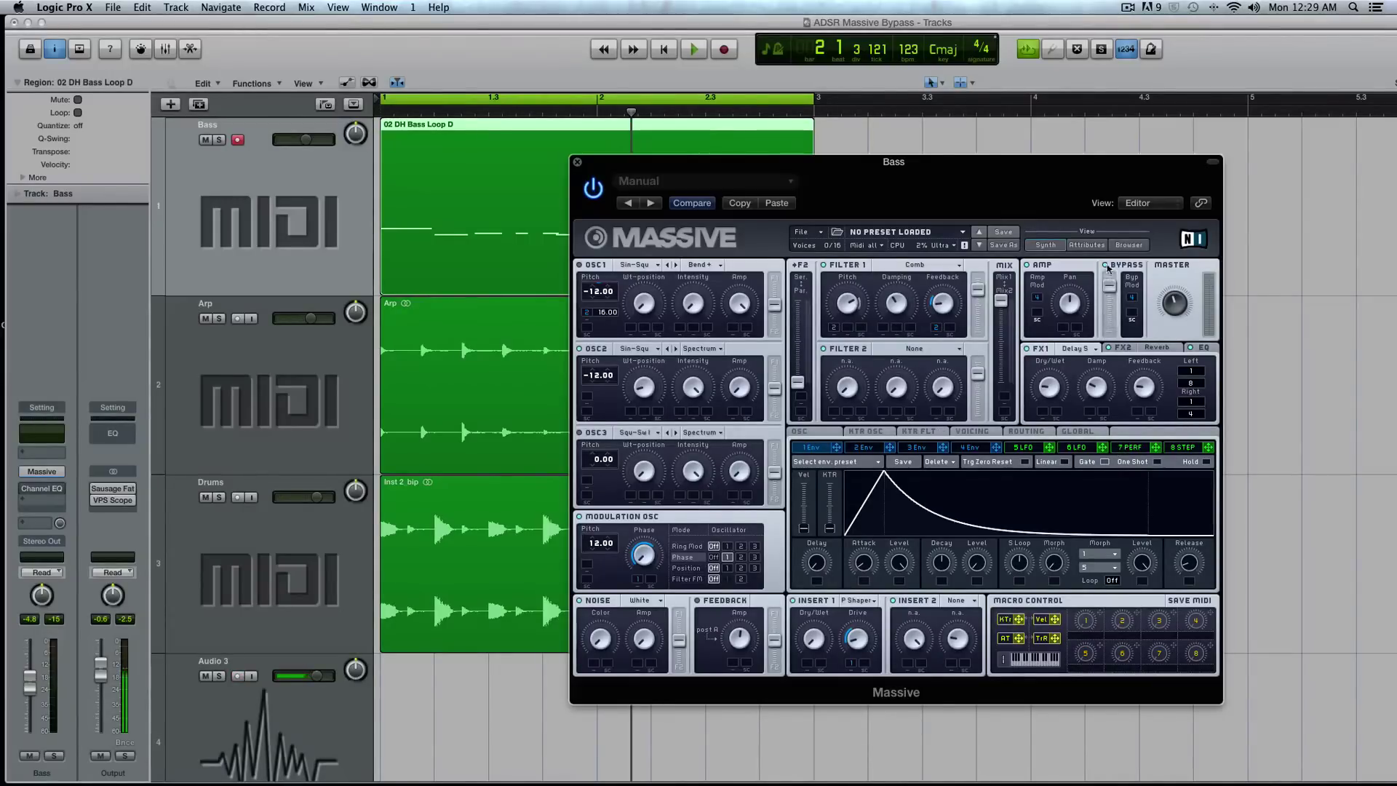
click(984, 435)
click(1026, 432)
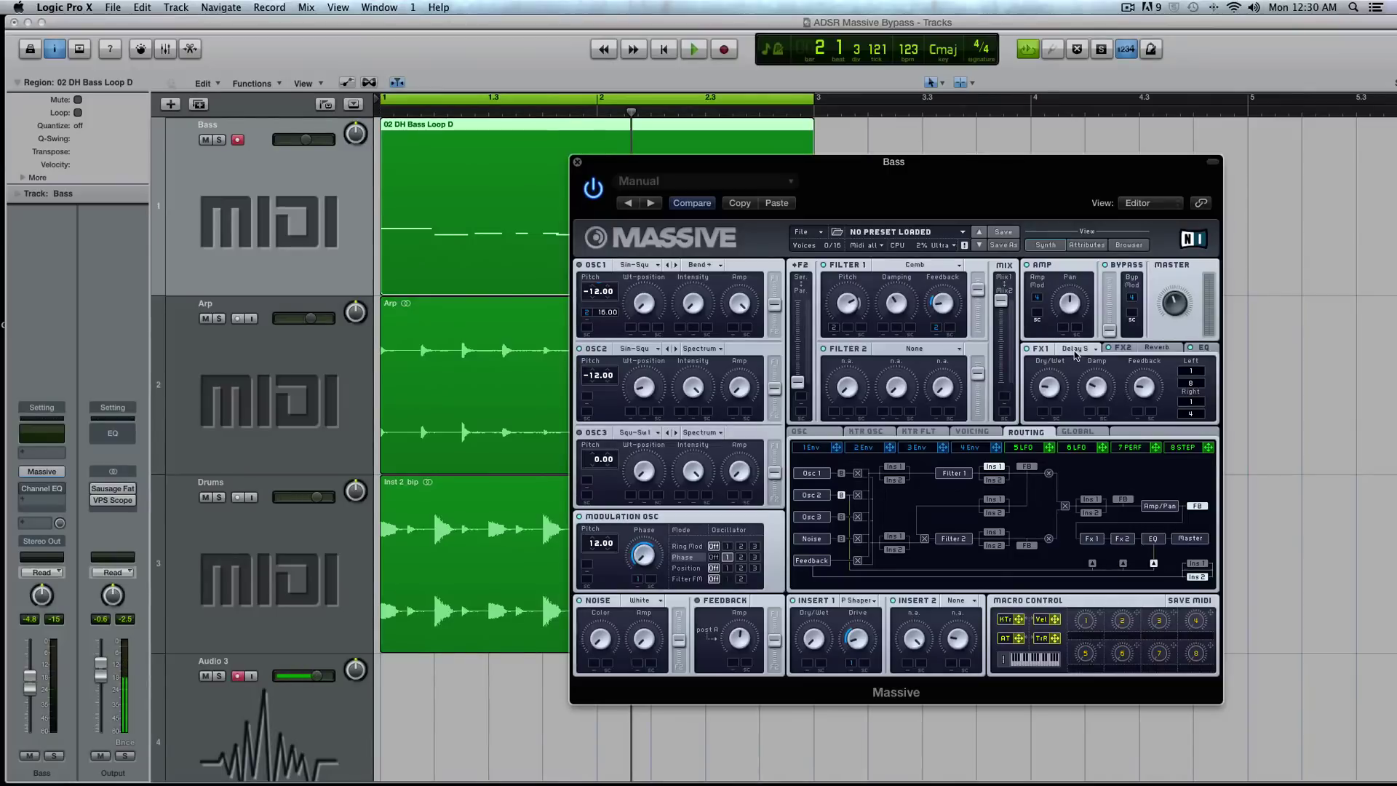
Check the FX2 reverb and FX1 delay settings, solo Bass, and push the Bypass level up
click(1150, 352)
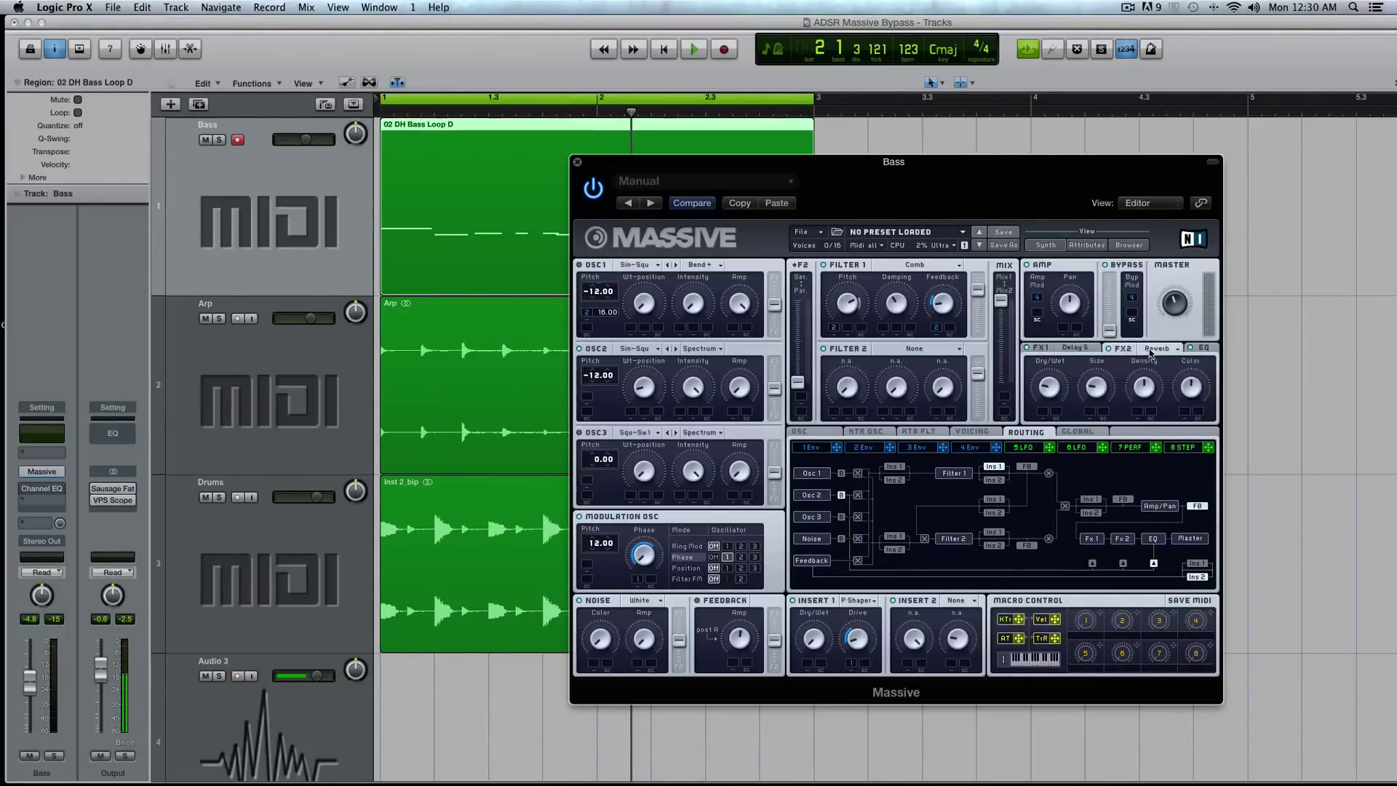
click(1074, 355)
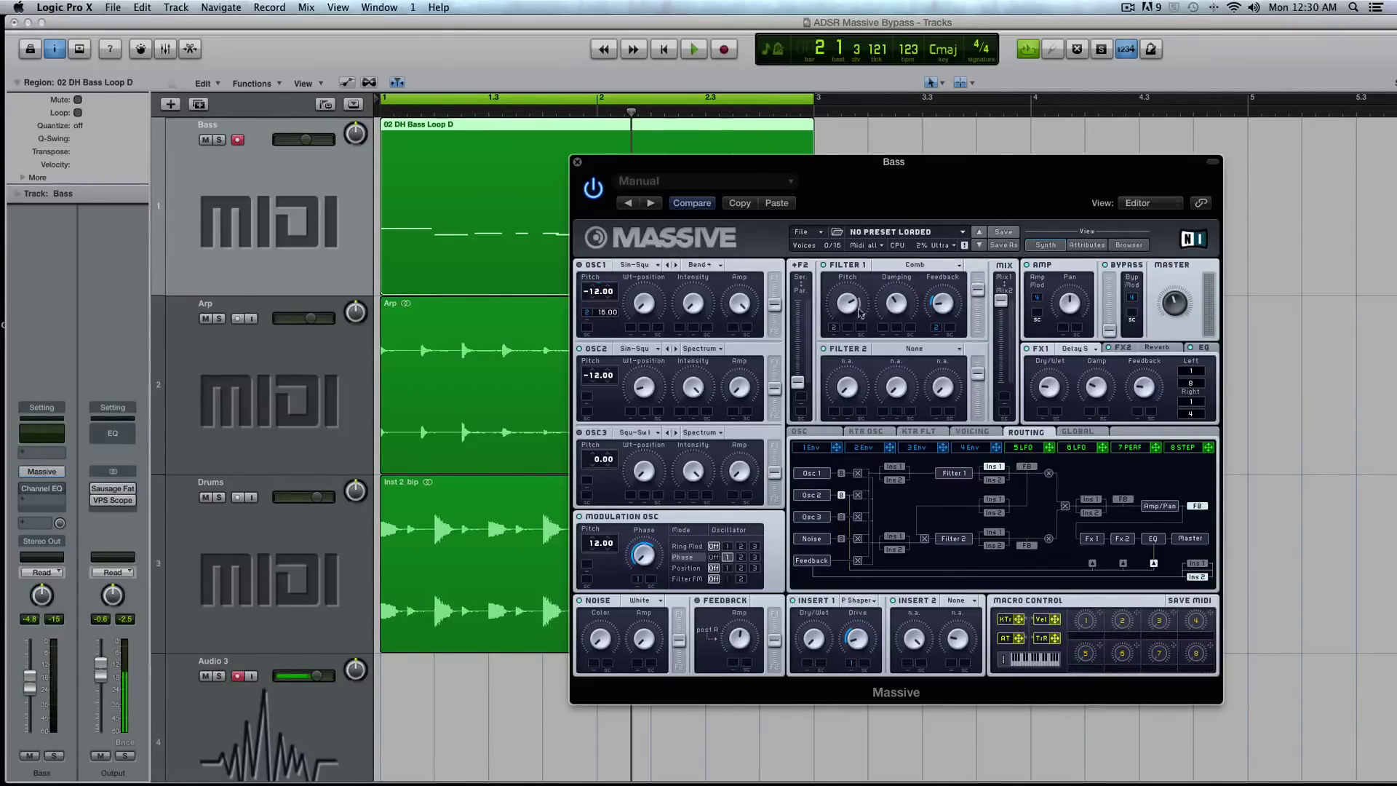
key(ctrl+s)
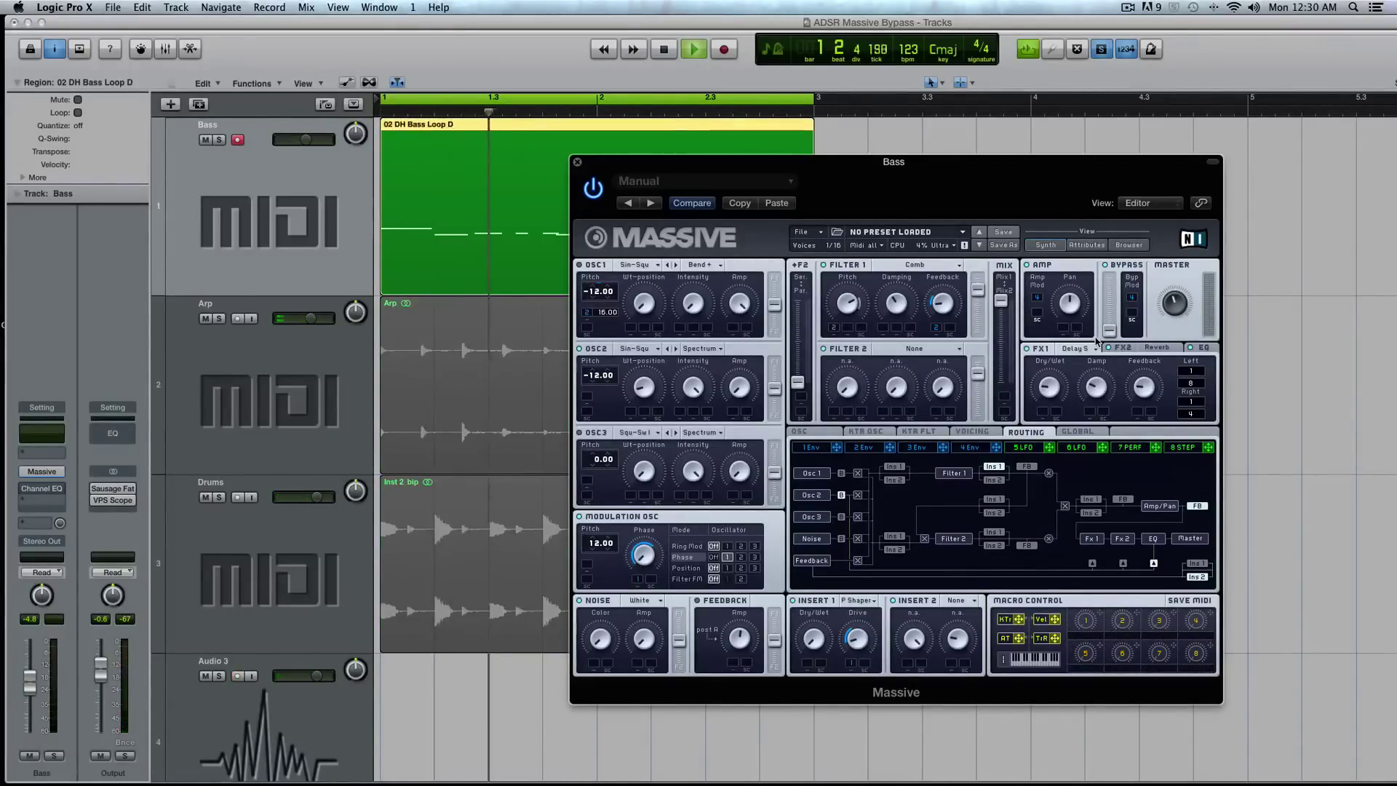
drag(1108, 331, 1136, 265)
drag(1110, 310, 1108, 282)
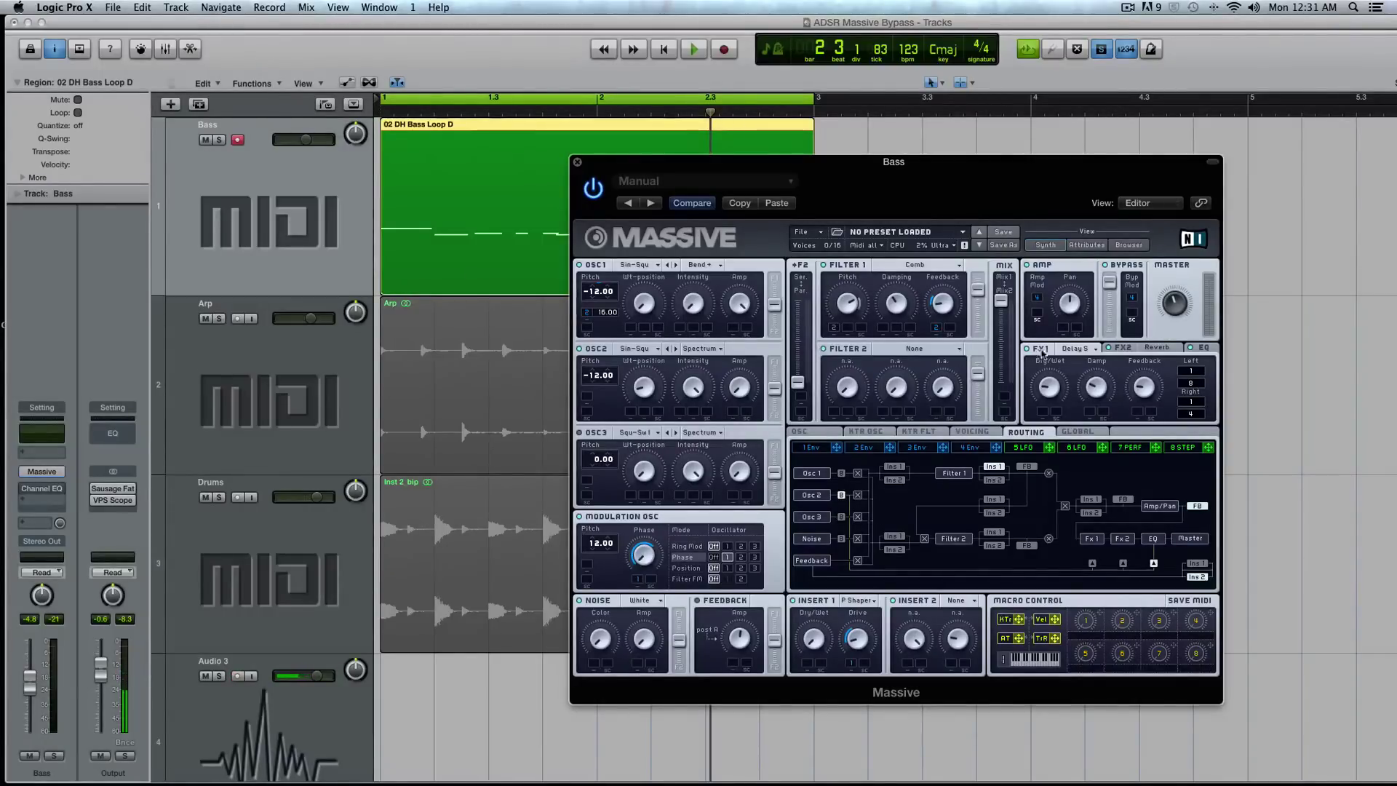
click(1061, 350)
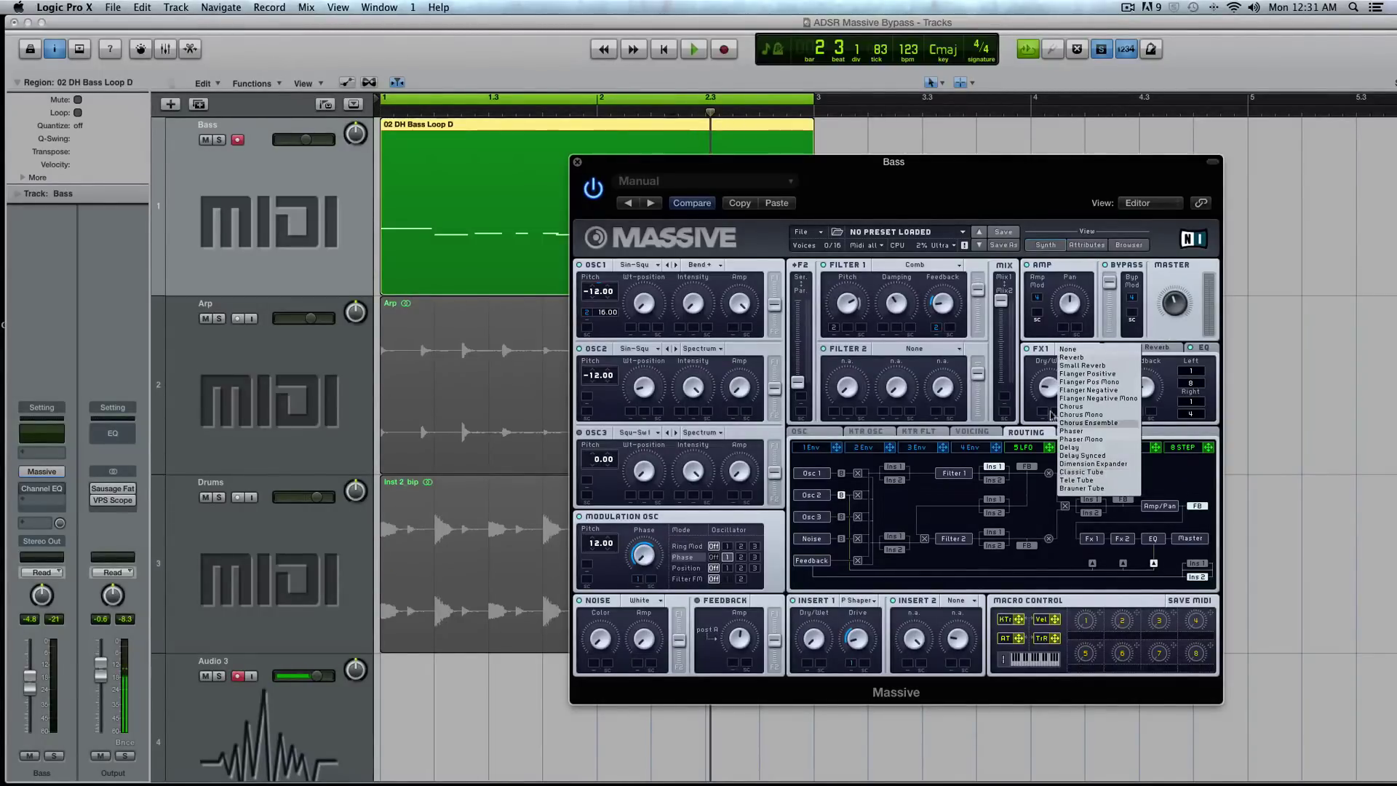
click(1083, 456)
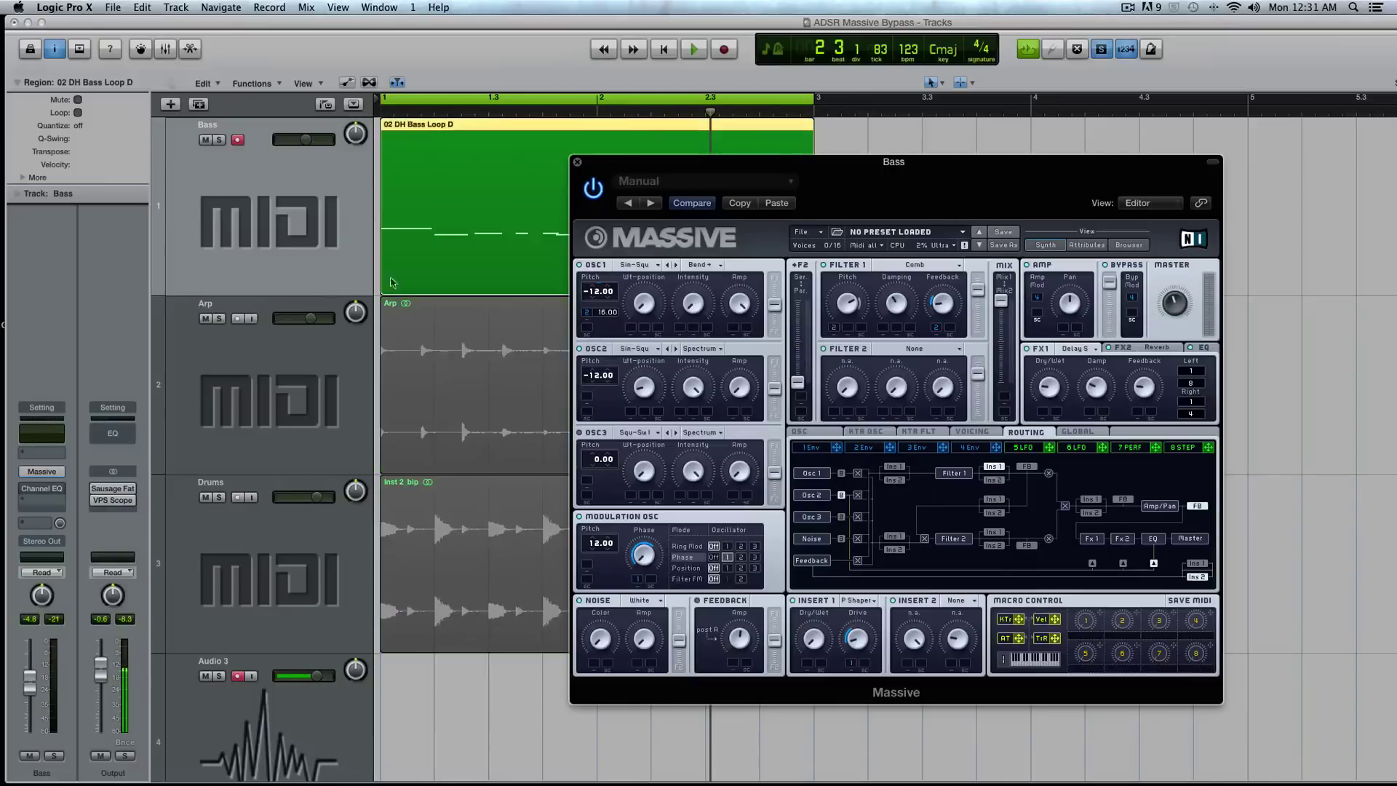
Play the project, then select the Inst 2_bip drum region and audition it from bar 1
key(Return)
key(space)
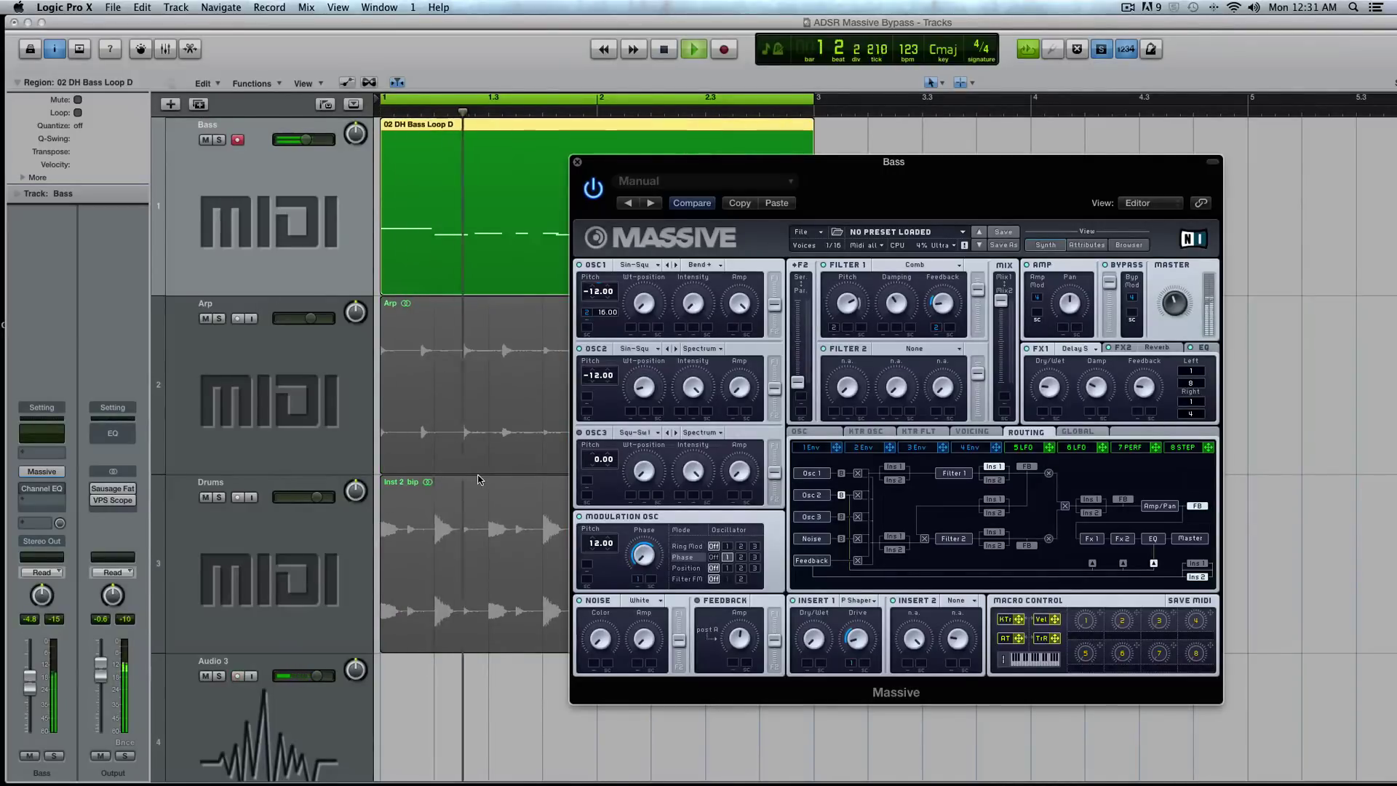
key(space)
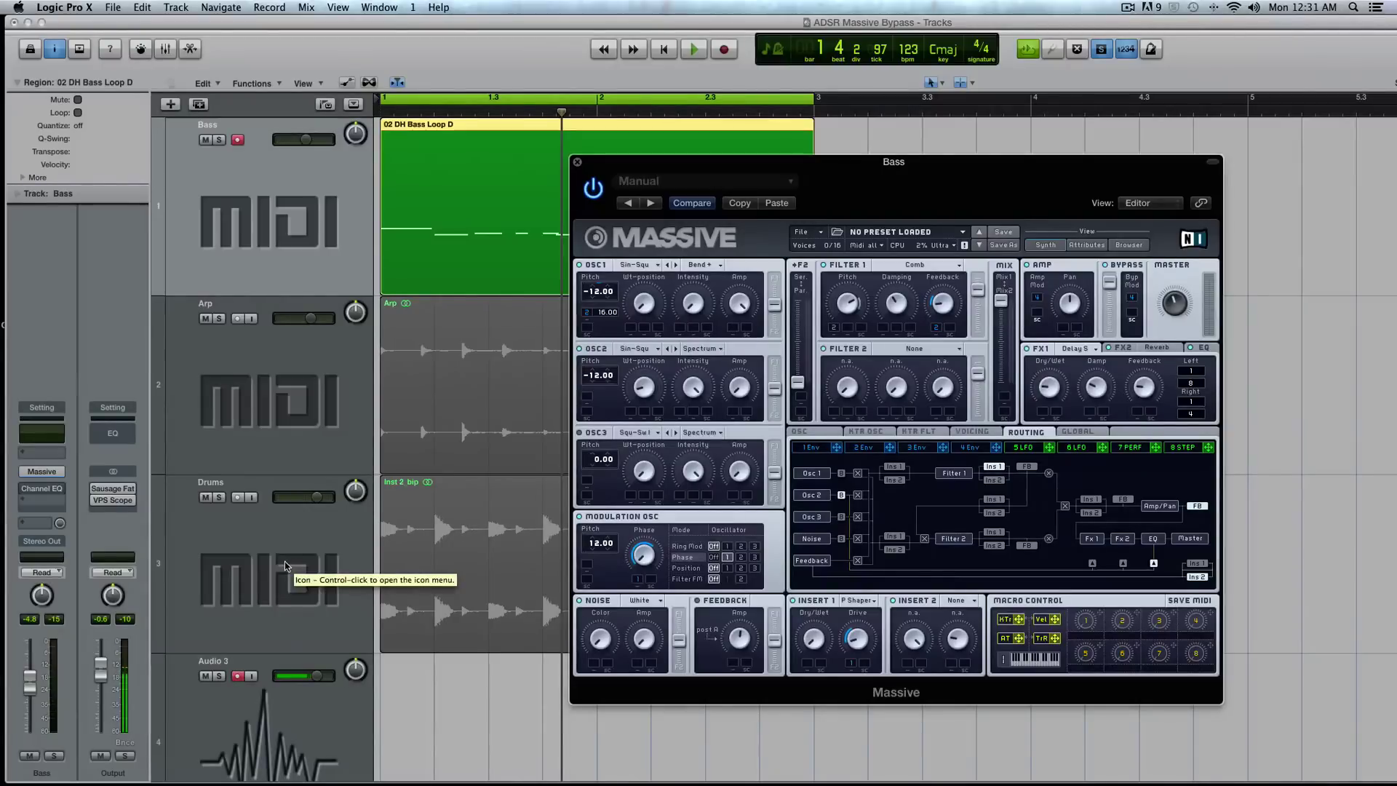
click(396, 549)
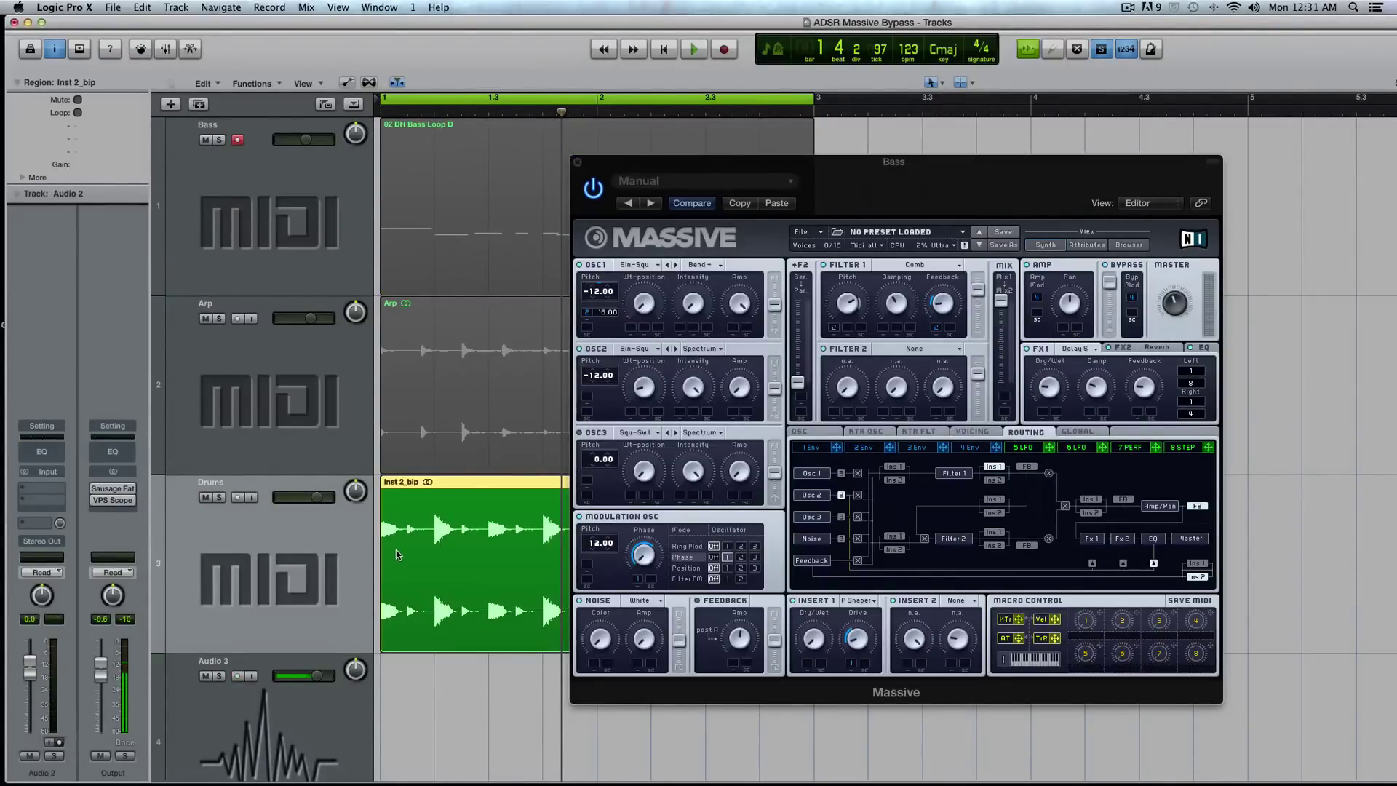
key(space)
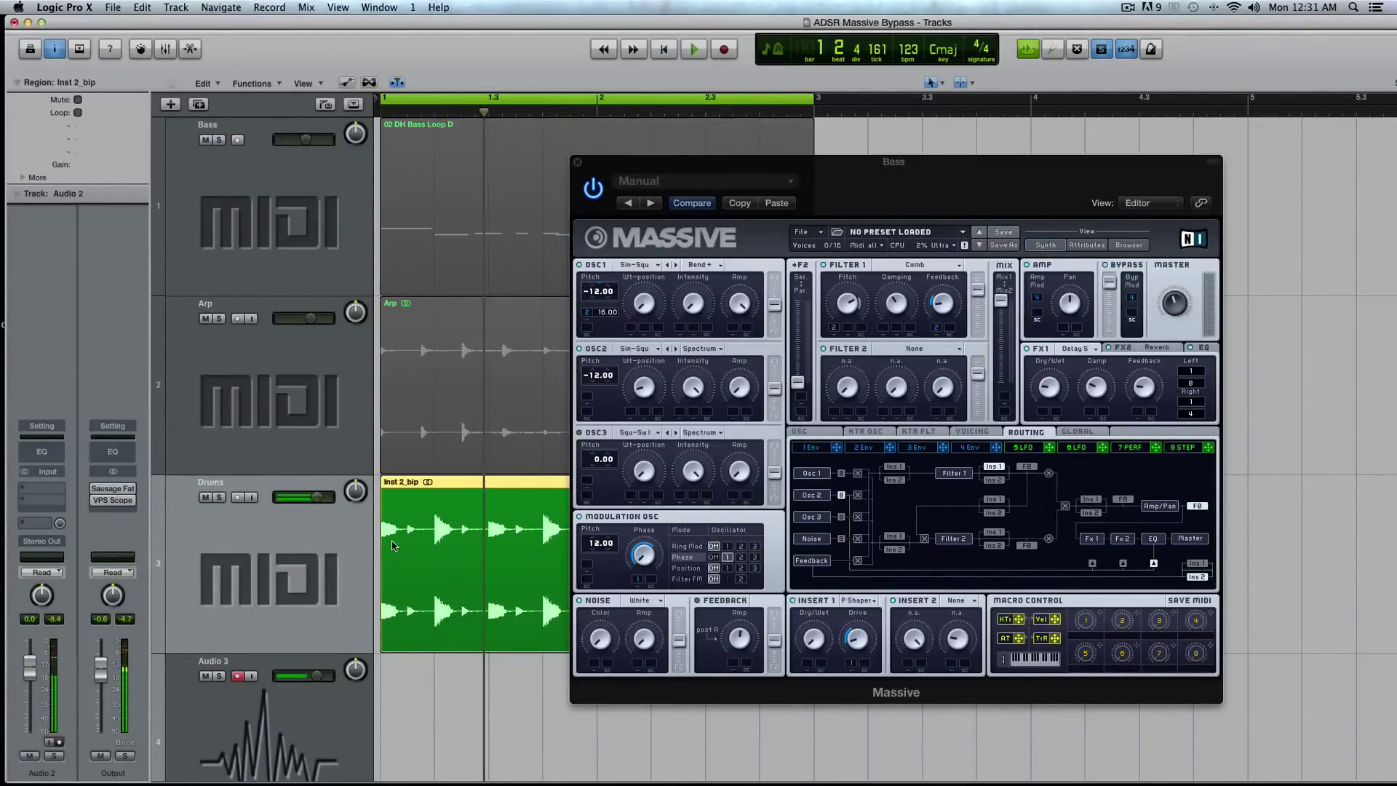
key(space)
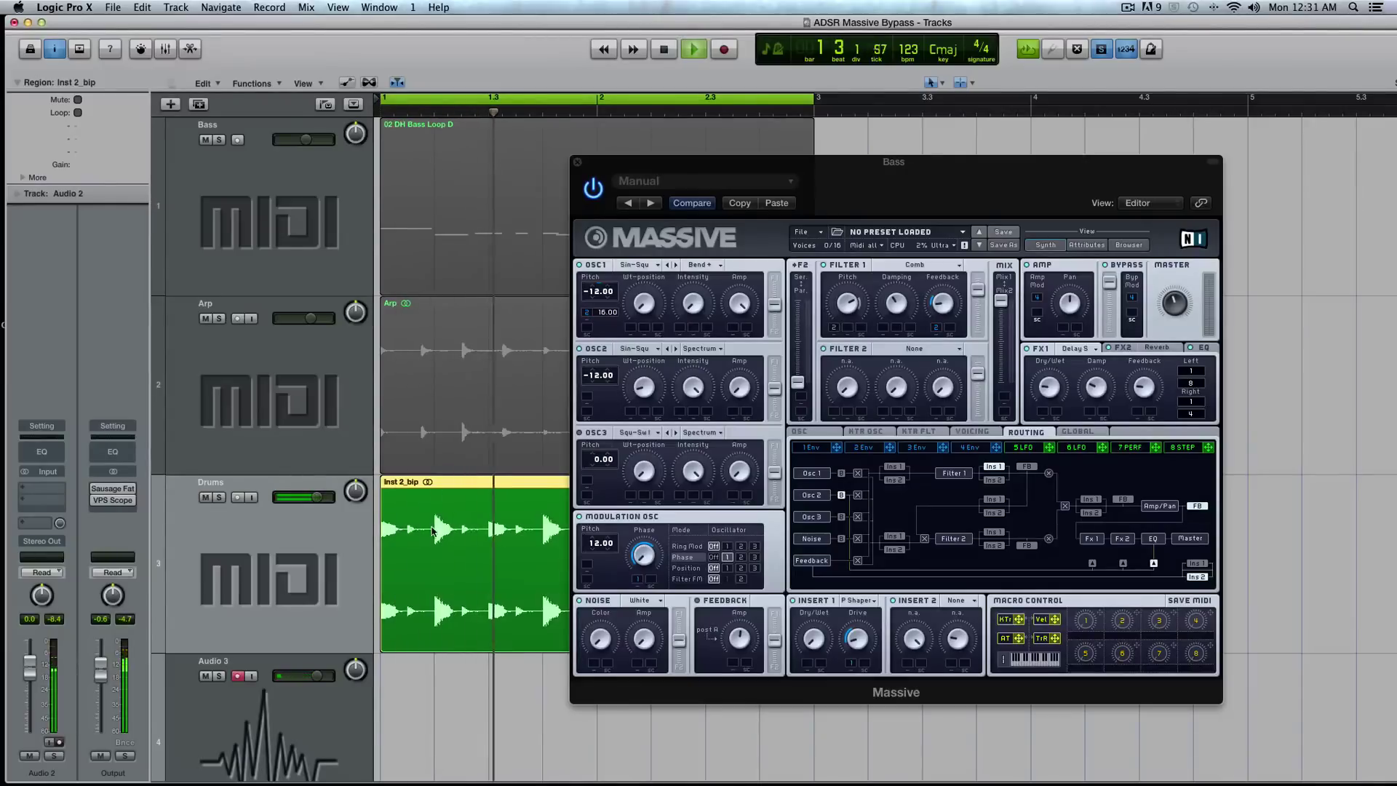
key(space)
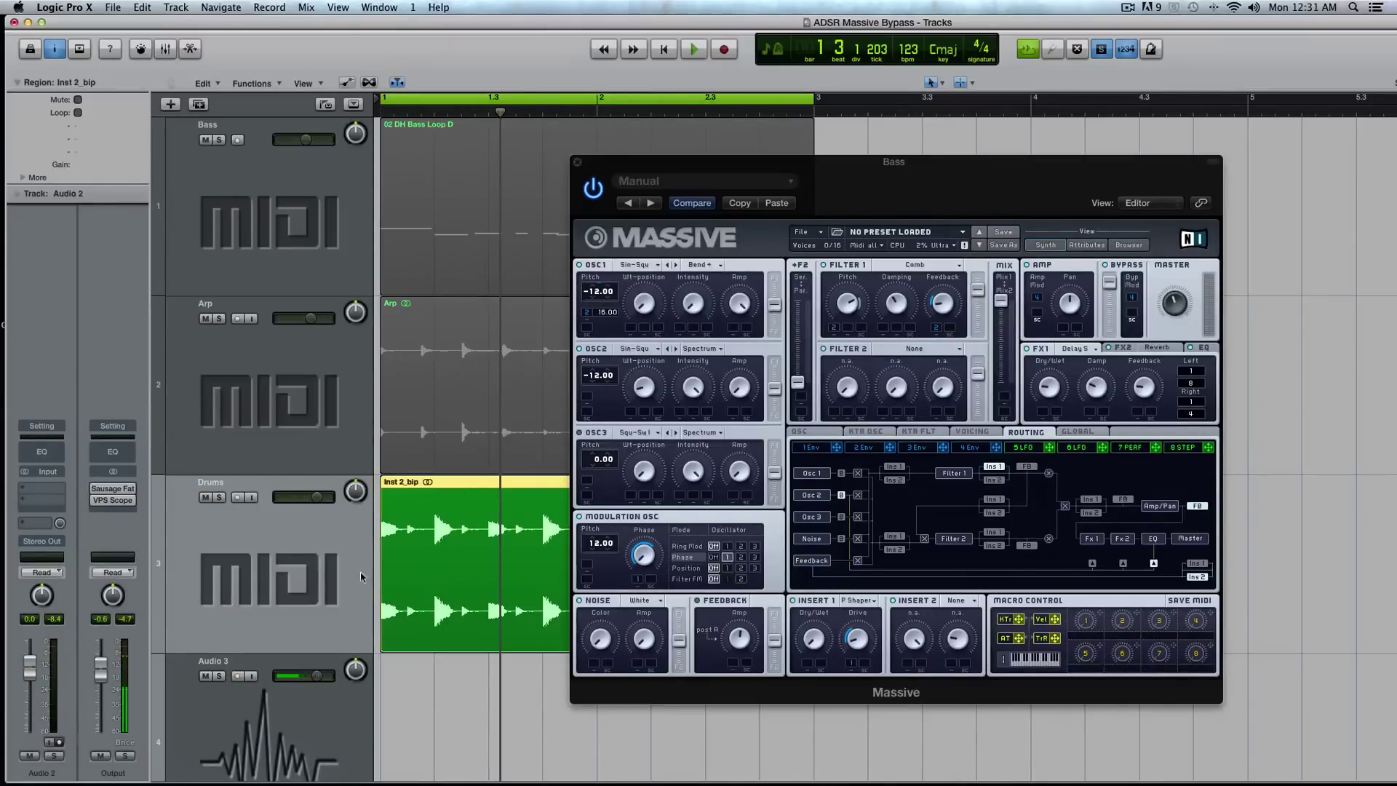
Turn solo off, shrink the track lanes to fit all tracks, and select the Bass track
key(super+Up)
key(ctrl+s)
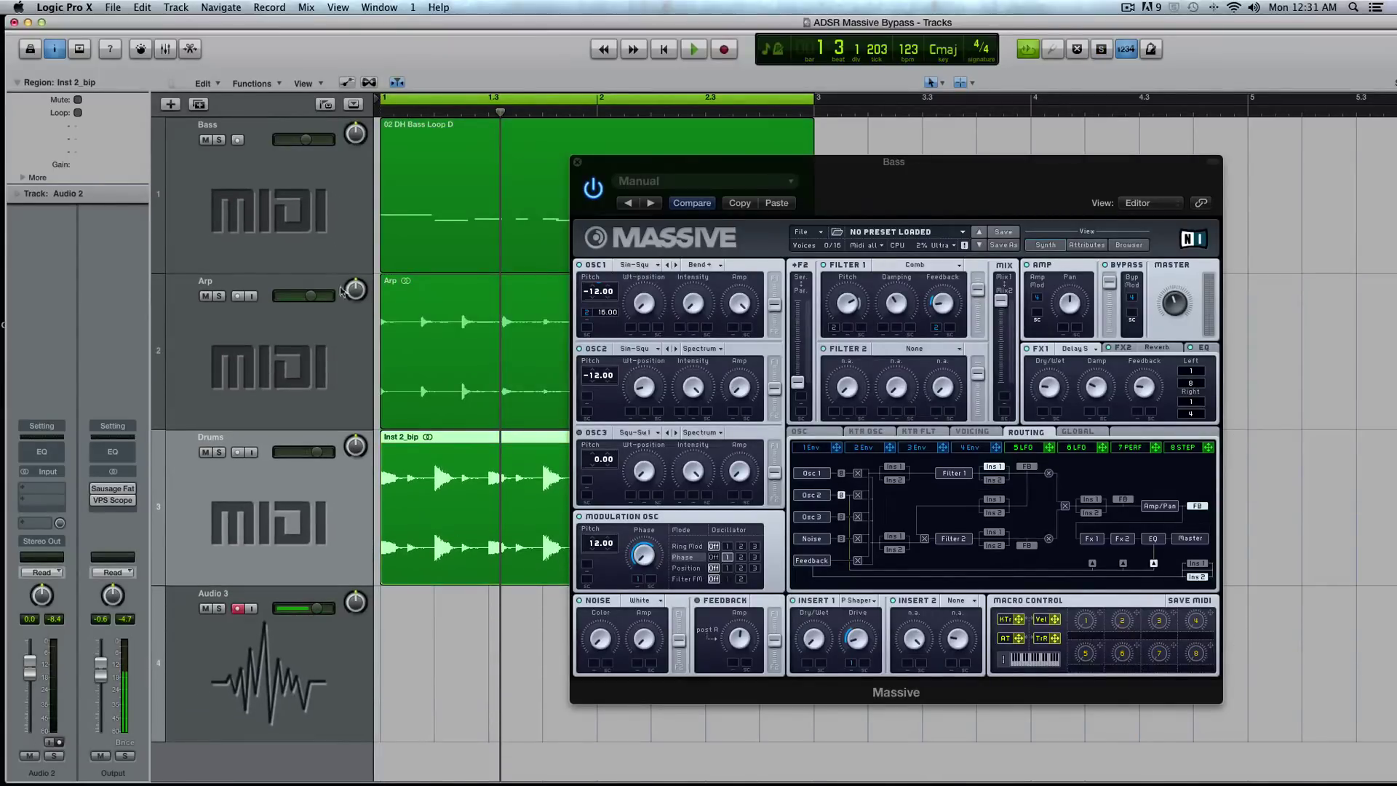
click(328, 251)
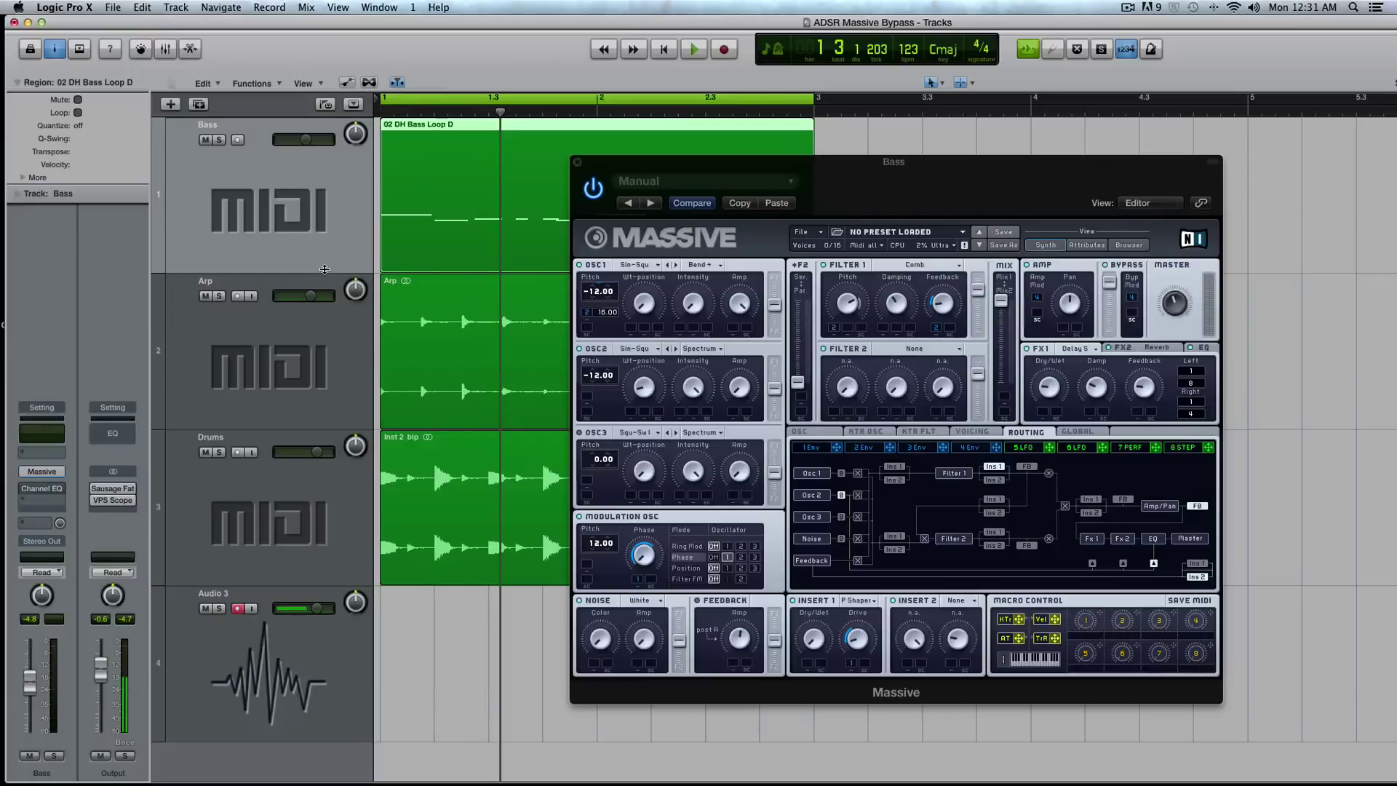